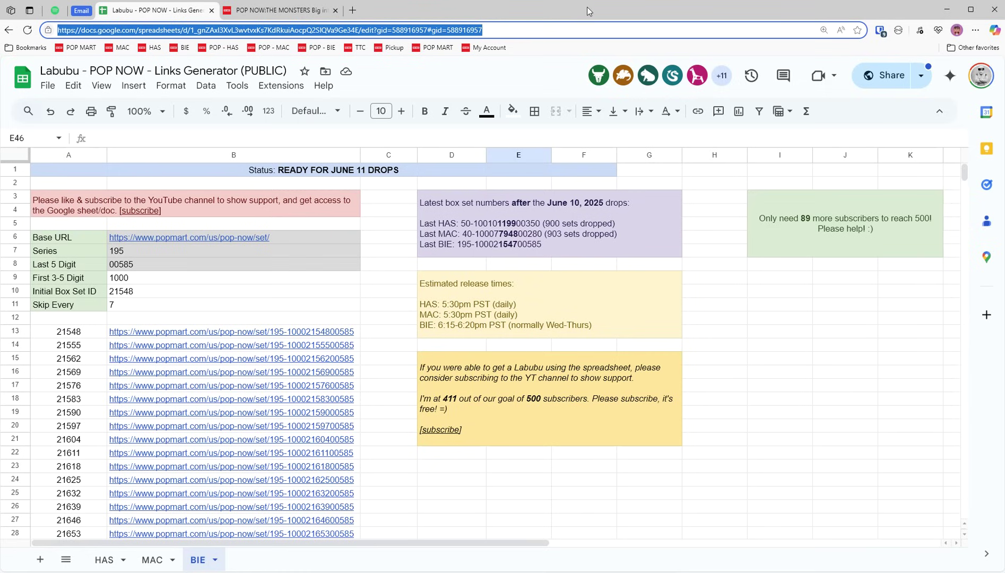
# Scroll up and down the links sheet, selecting A13's first box set ID and then an empty cell.
pyautogui.click(964, 172)
pyautogui.moveTo(963, 170); pyautogui.dragTo(966, 171)
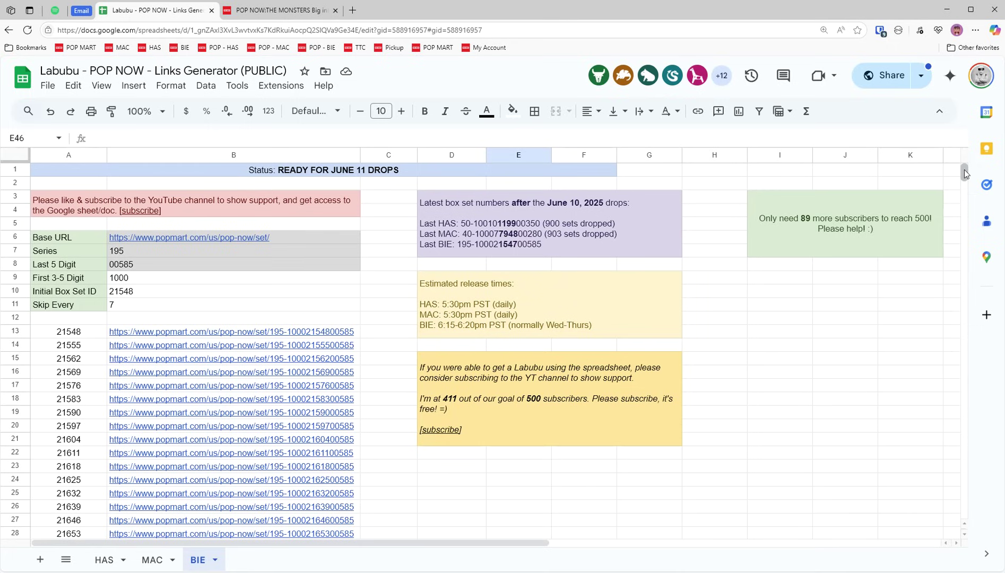
pyautogui.moveTo(964, 170); pyautogui.dragTo(962, 289)
pyautogui.click(82, 253)
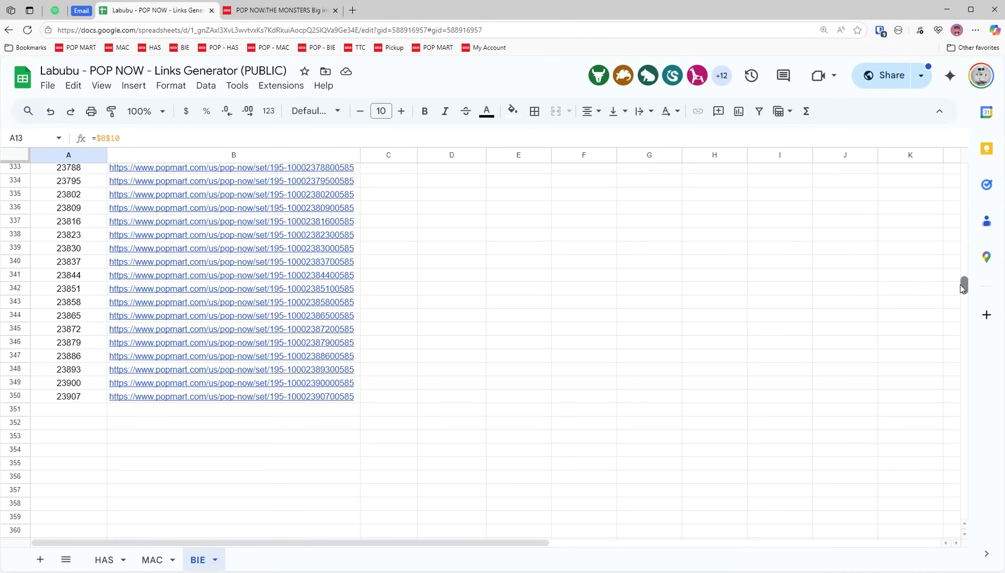
pyautogui.moveTo(959, 285); pyautogui.dragTo(968, 174)
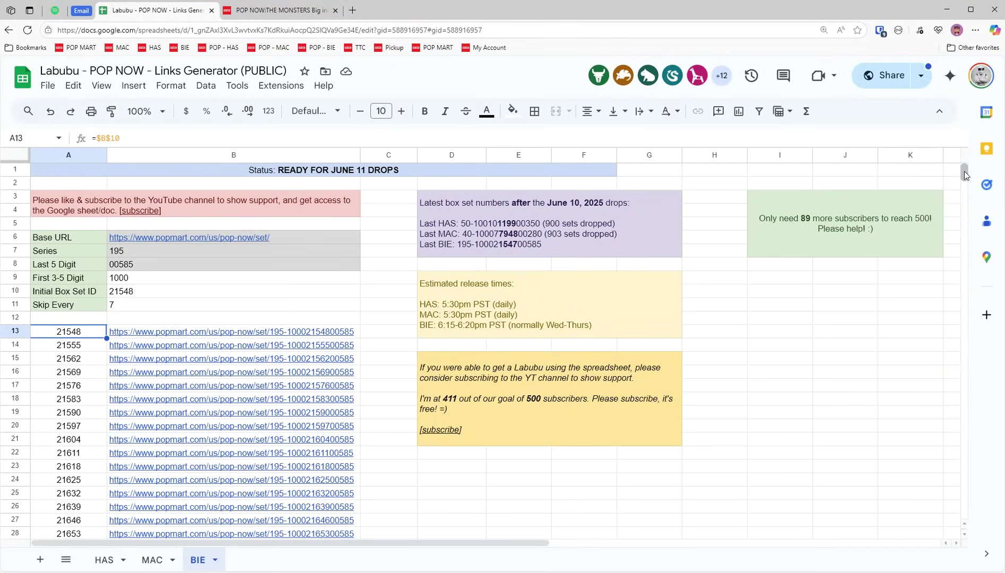
pyautogui.moveTo(964, 172); pyautogui.dragTo(964, 171)
pyautogui.moveTo(966, 174); pyautogui.dragTo(962, 298)
pyautogui.scroll(6, 123, 347)
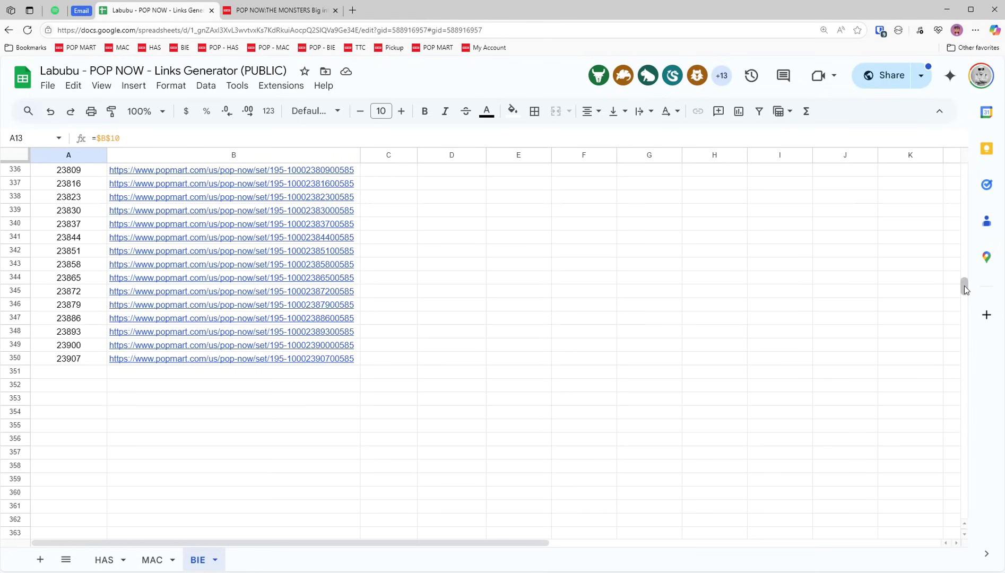
pyautogui.moveTo(963, 285); pyautogui.dragTo(957, 172)
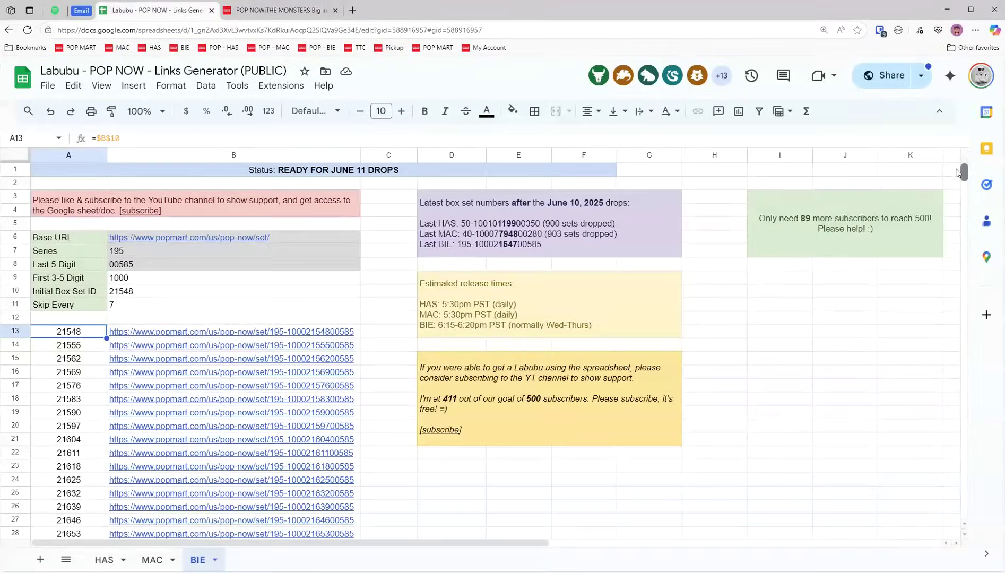
pyautogui.click(851, 373)
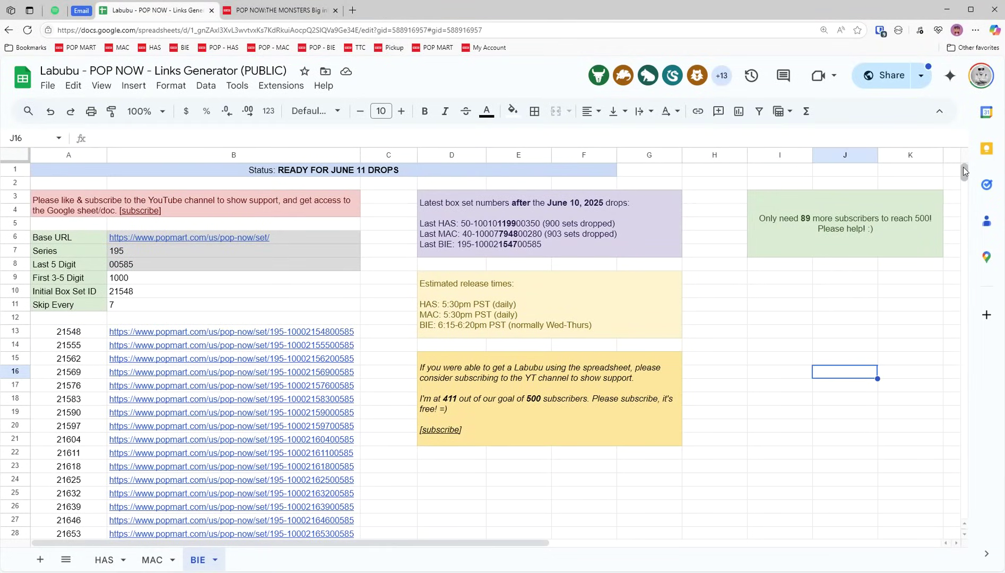
pyautogui.moveTo(963, 167); pyautogui.dragTo(965, 175)
pyautogui.moveTo(218, 289)
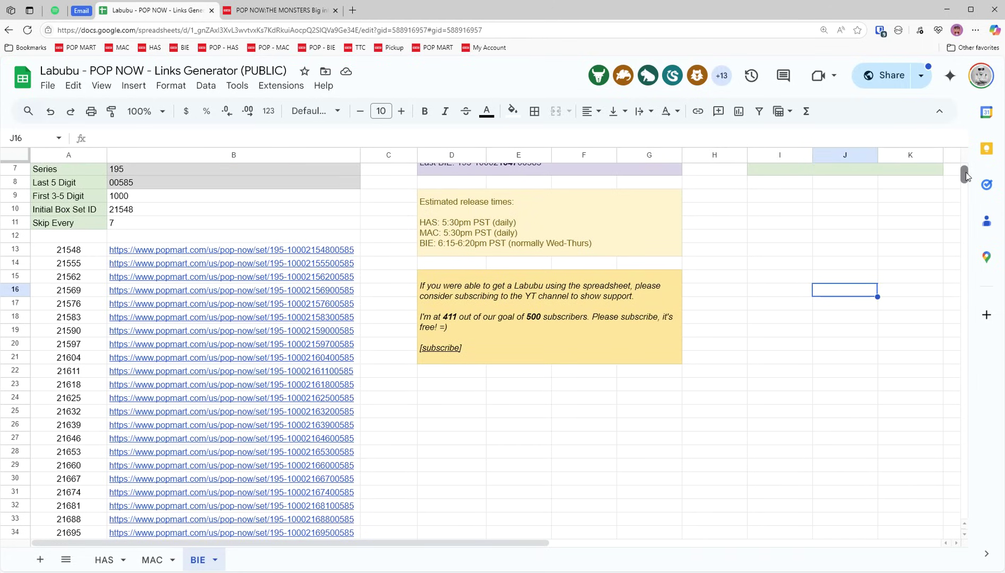
pyautogui.scroll(-1, 965, 177)
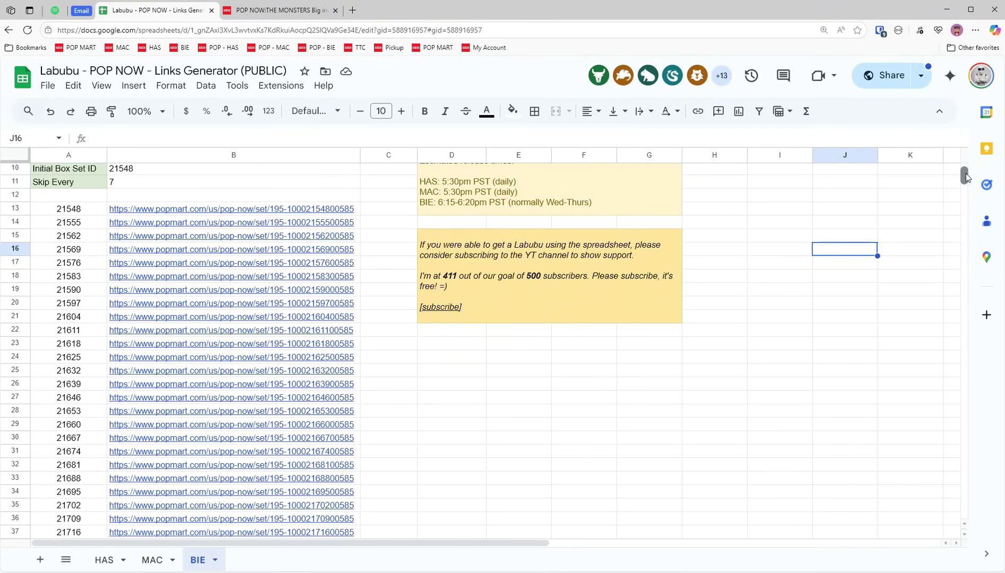
# Advance the POP NOW gallery two box sets to No.10002270400585, then return to the links sheet.
pyautogui.click(282, 16)
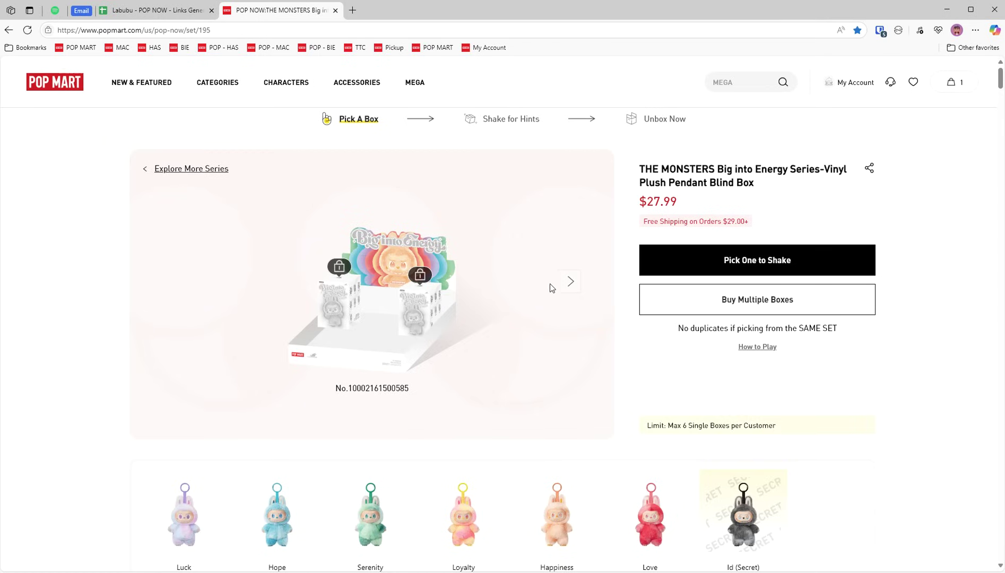
pyautogui.click(565, 287)
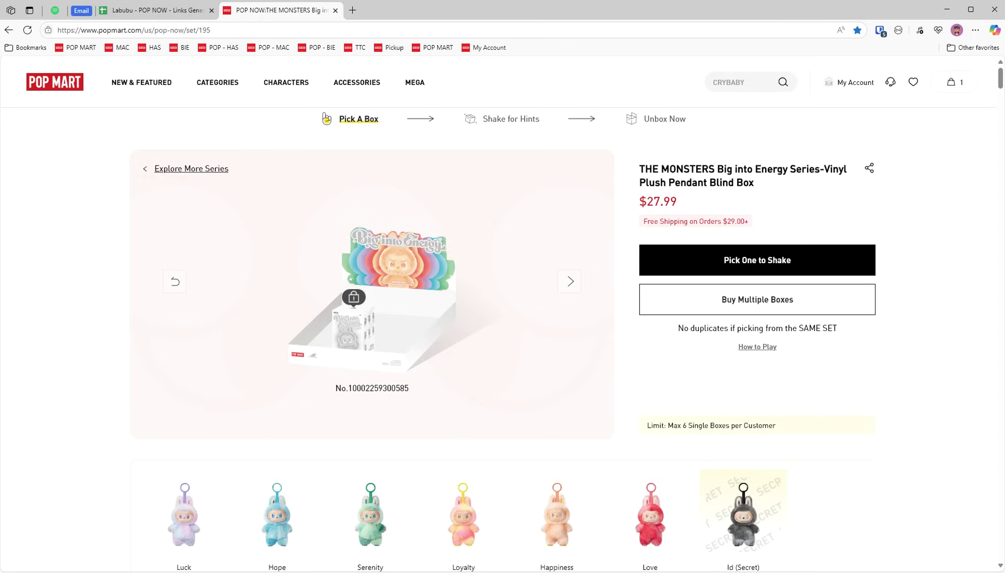
pyautogui.moveTo(198, 71)
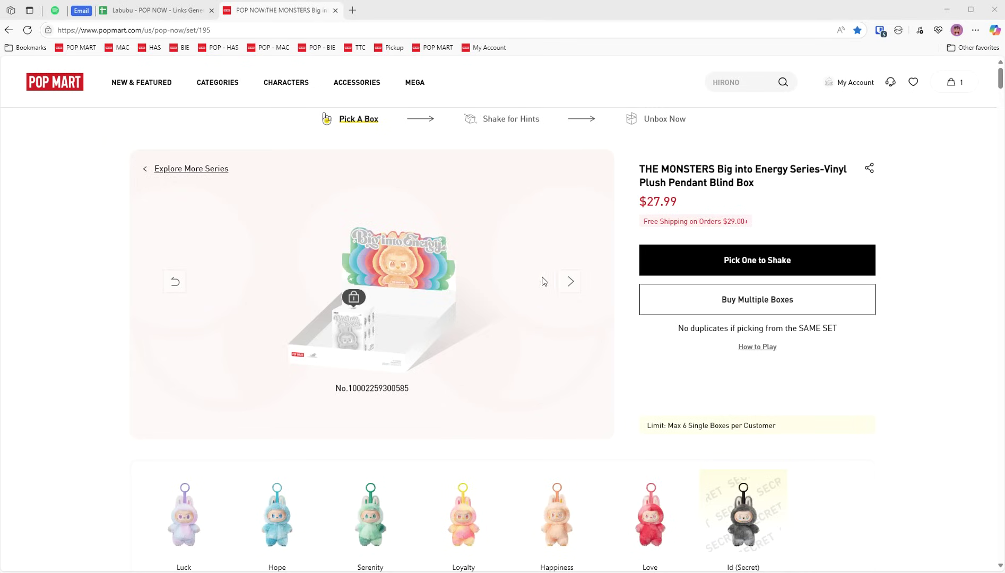
pyautogui.click(566, 286)
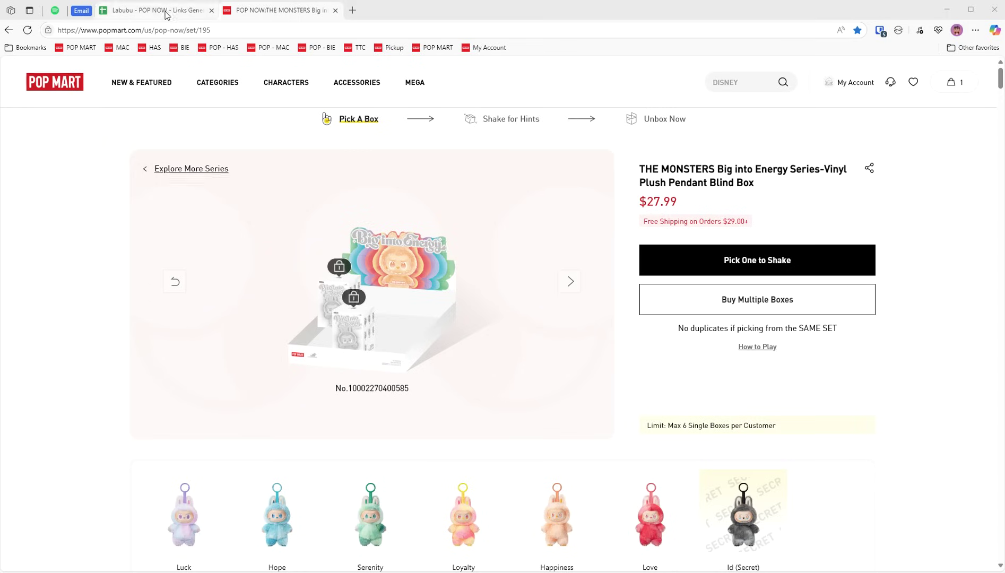
pyautogui.click(198, 11)
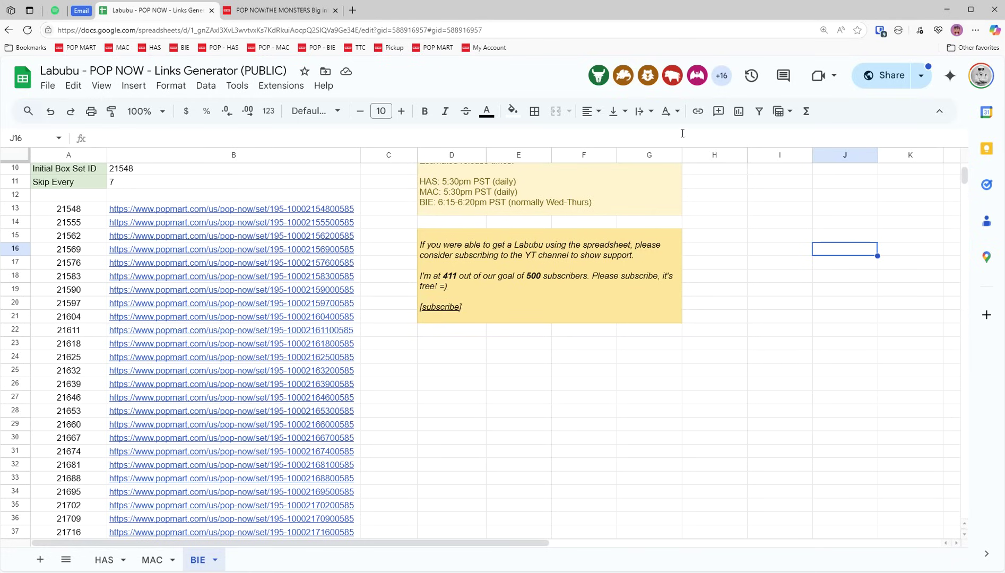
# Inspect the formulas behind B13's link and A13's box set ID, leaving both unchanged.
pyautogui.click(268, 212)
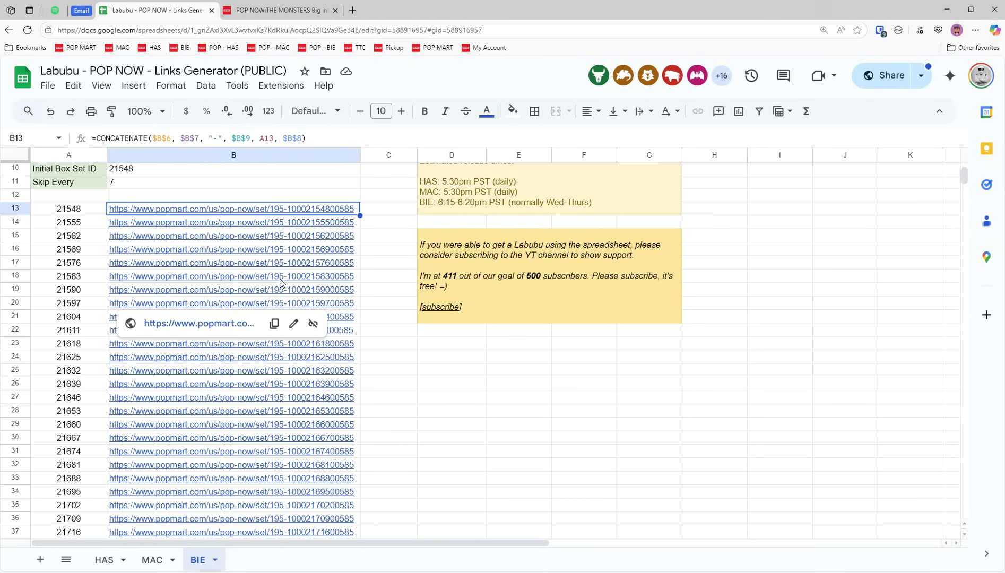
pyautogui.click(77, 211)
pyautogui.doubleClick(90, 211)
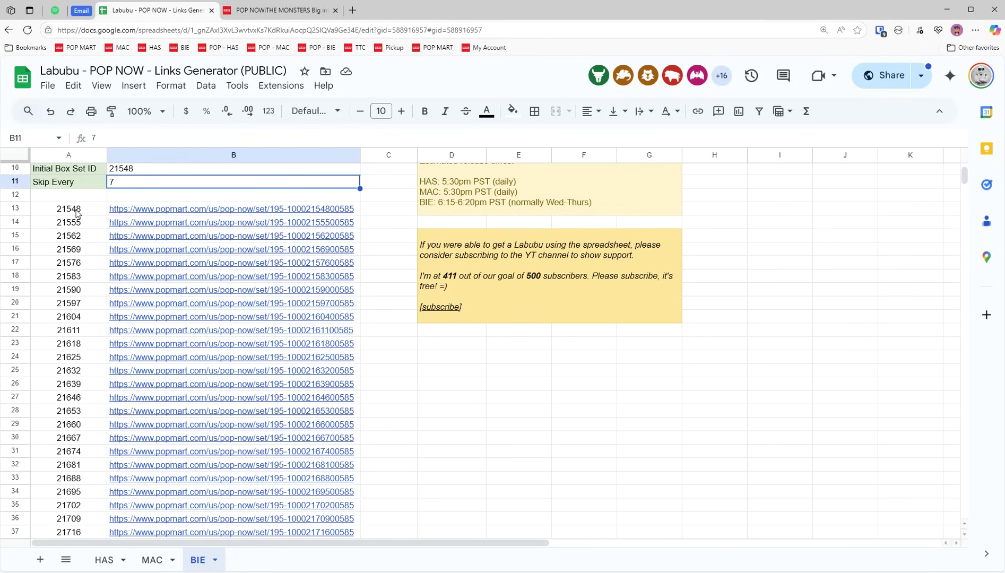
pyautogui.press('Escape')
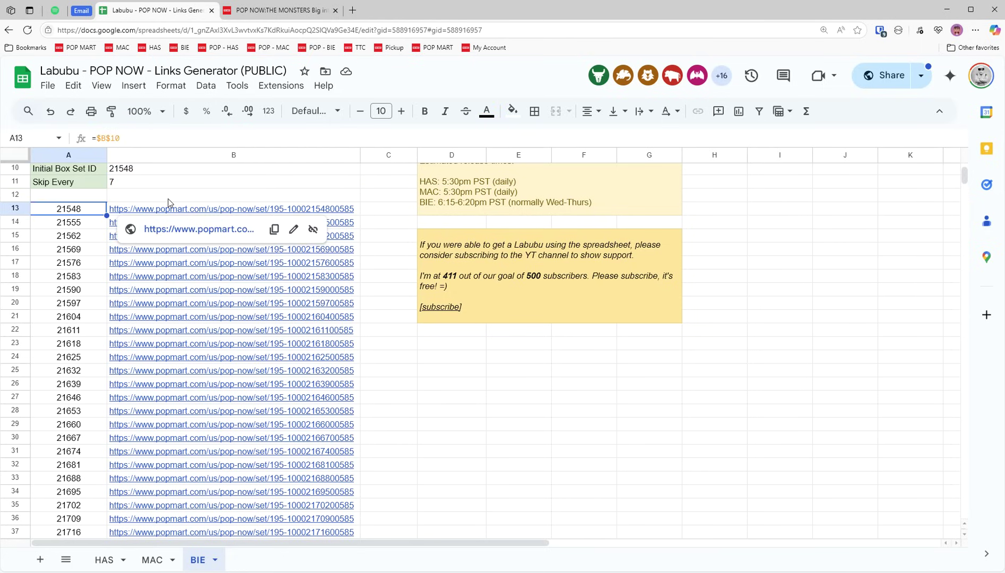
pyautogui.click(158, 200)
pyautogui.click(88, 211)
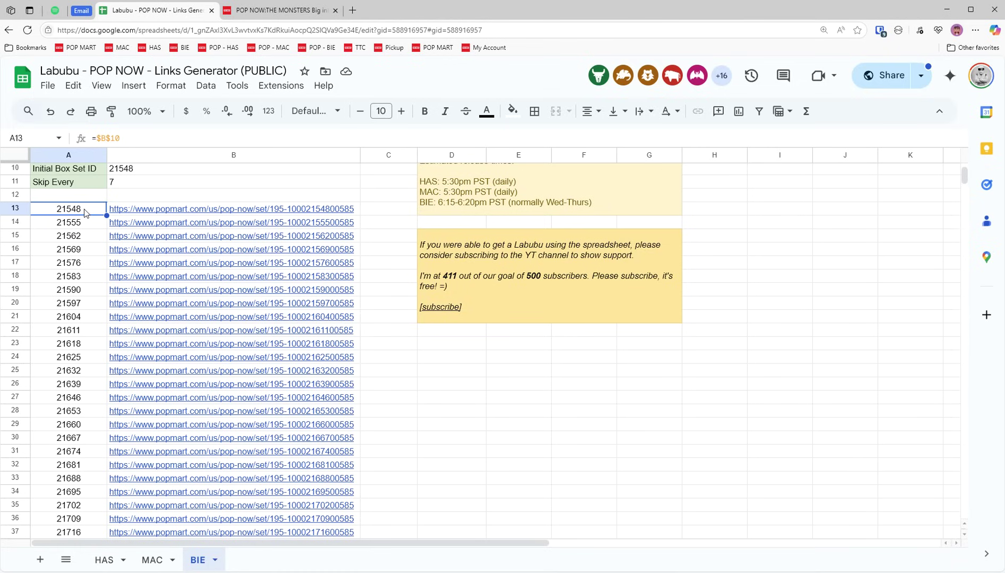
# Scroll the BIE sheet to the mid-list set 195 links around rows 43–70.
pyautogui.moveTo(191, 211)
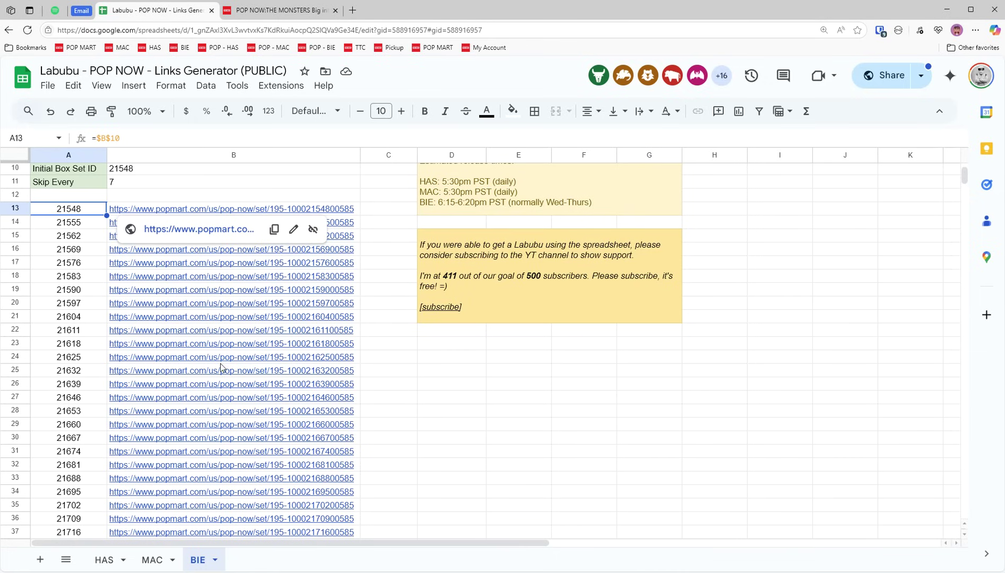
pyautogui.scroll(-6, 225, 366)
pyautogui.scroll(-8, 225, 363)
pyautogui.scroll(15, 225, 361)
pyautogui.scroll(2, 226, 362)
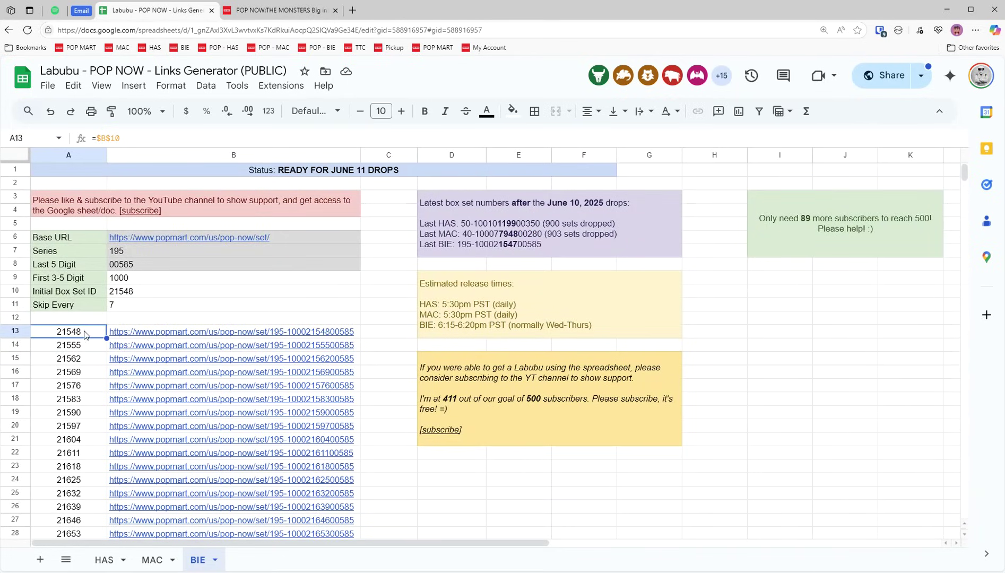
pyautogui.scroll(-10, 92, 394)
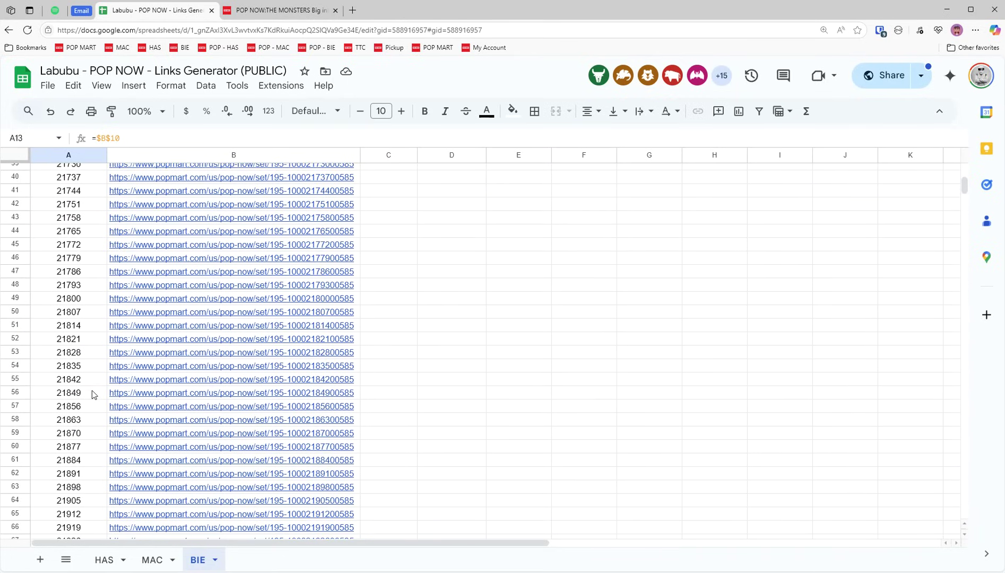
pyautogui.scroll(1, 92, 393)
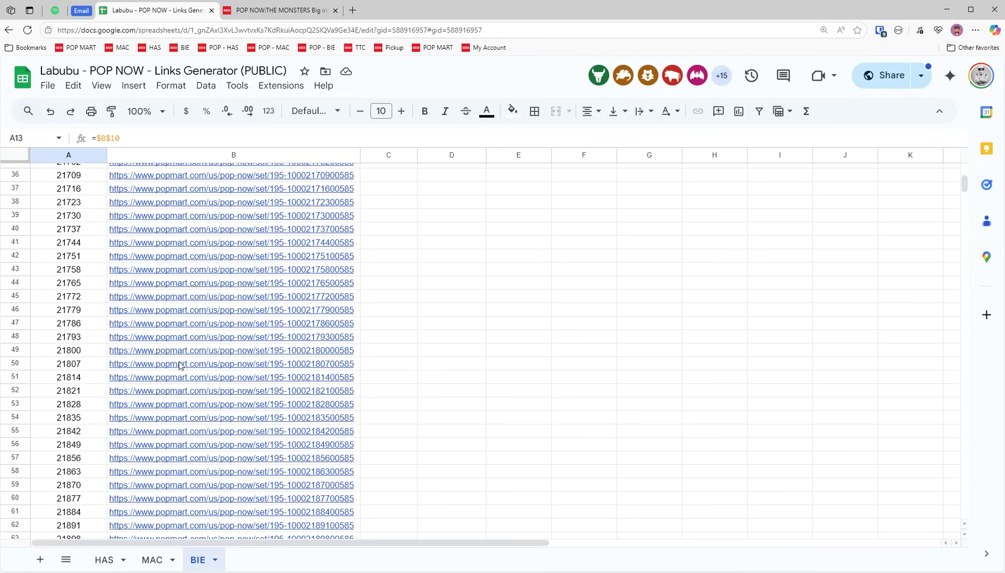
pyautogui.moveTo(179, 362)
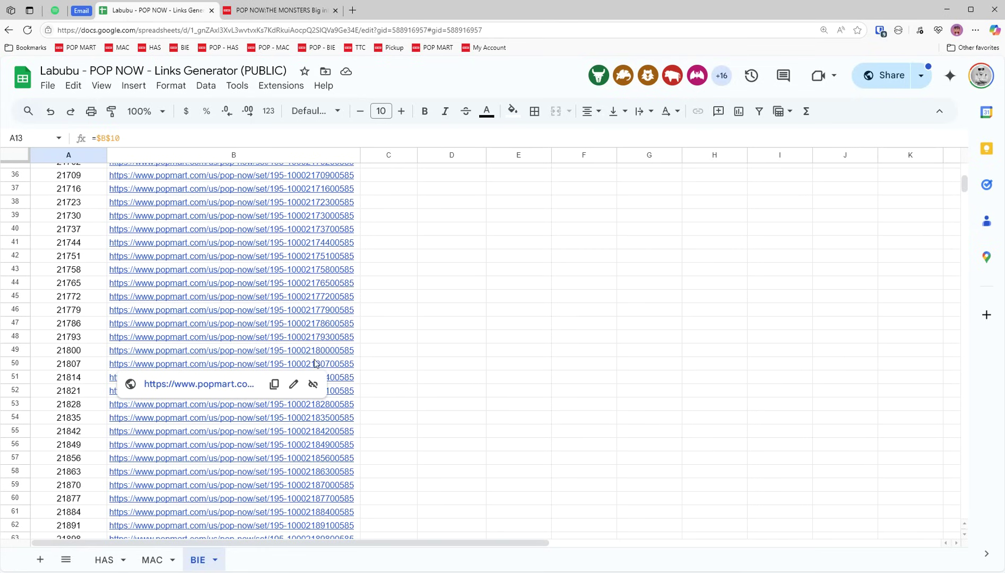
pyautogui.scroll(9, 313, 363)
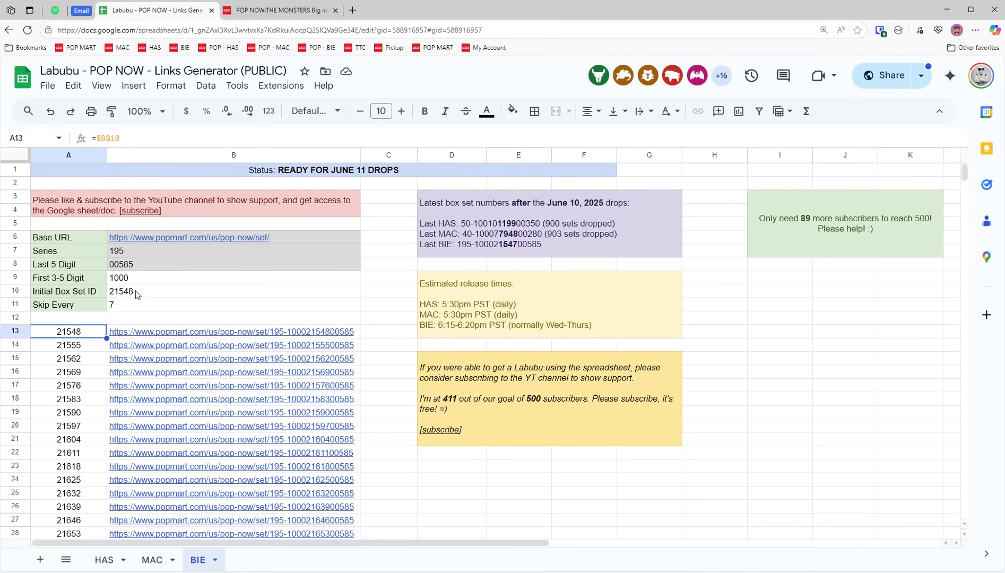
pyautogui.scroll(-8, 189, 341)
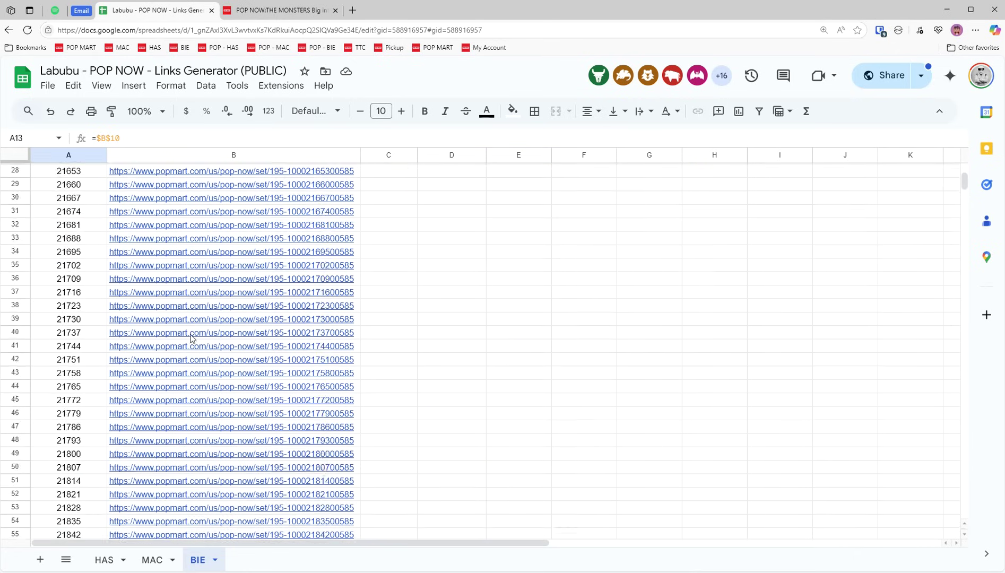
pyautogui.scroll(-3, 190, 340)
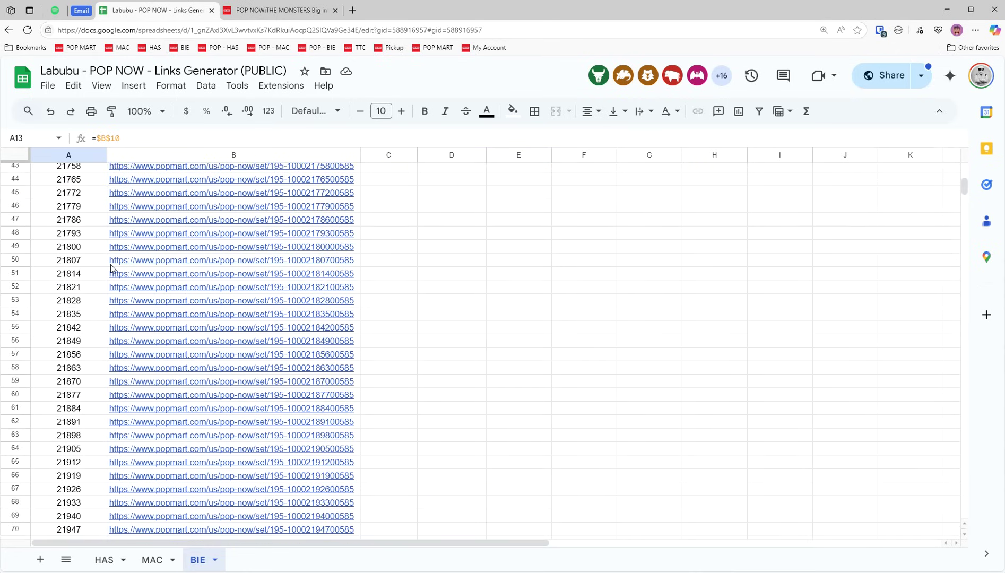
pyautogui.moveTo(155, 263)
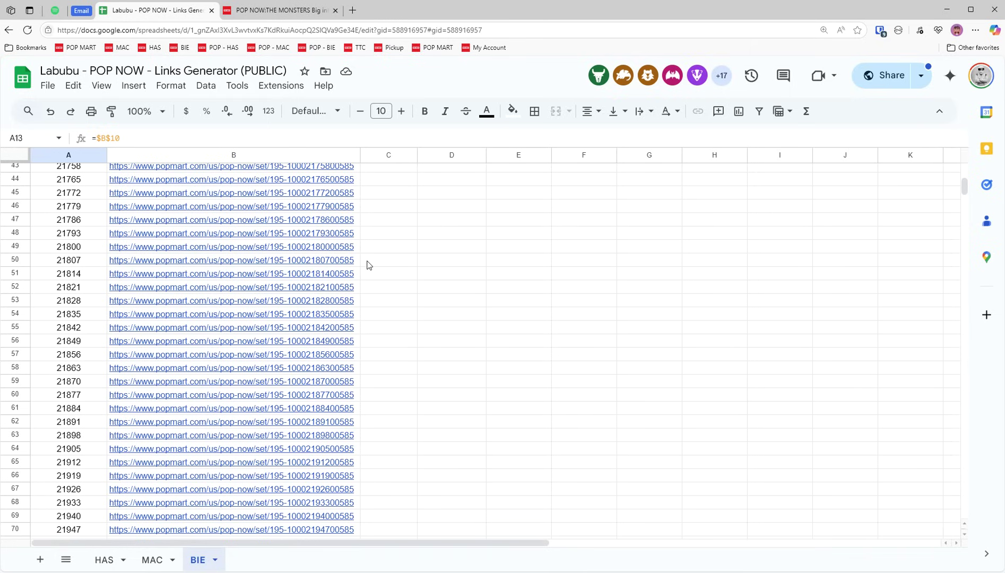
pyautogui.moveTo(314, 261)
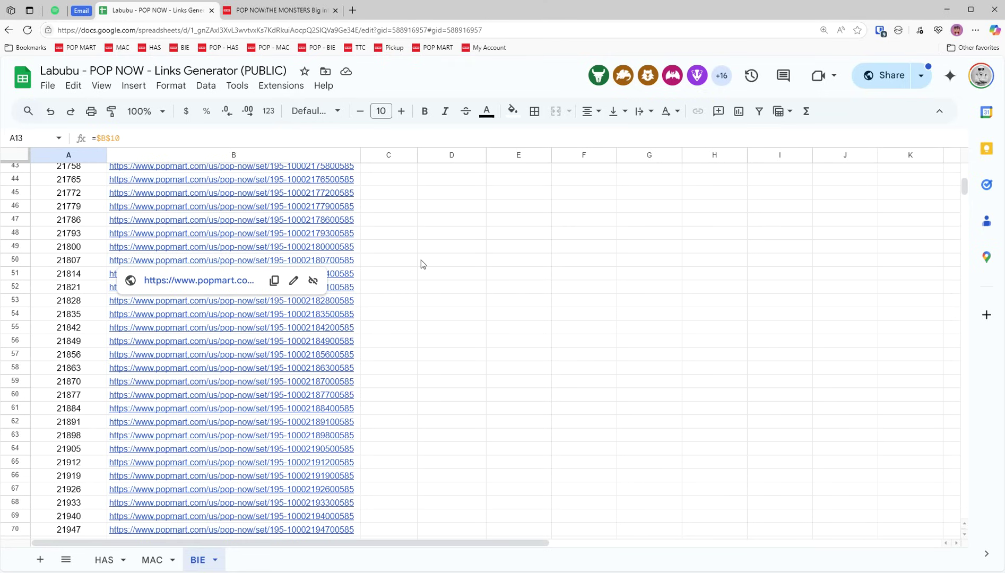
pyautogui.click(420, 262)
pyautogui.click(298, 261)
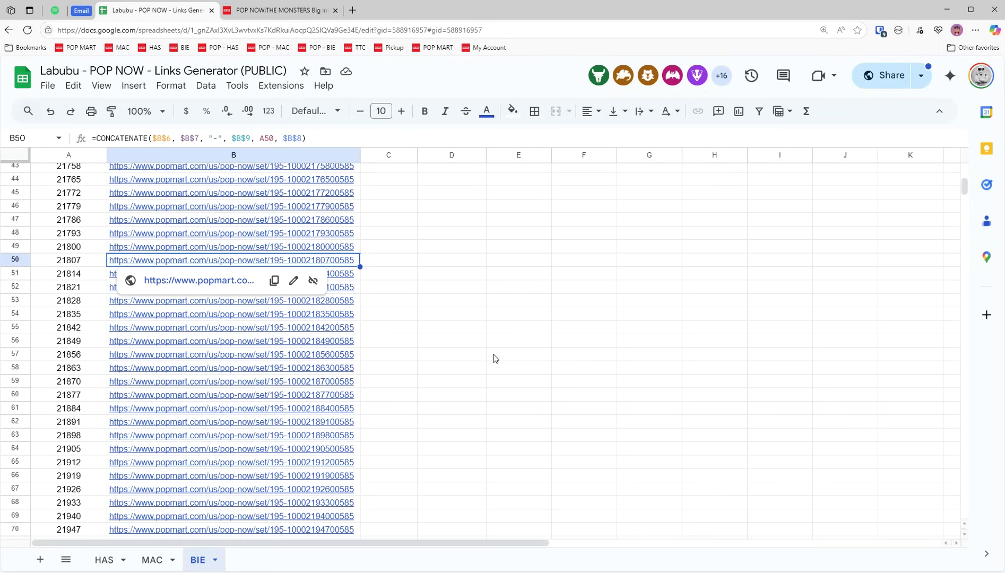
pyautogui.scroll(-9, 276, 352)
pyautogui.scroll(5, 235, 354)
pyautogui.scroll(15, 235, 353)
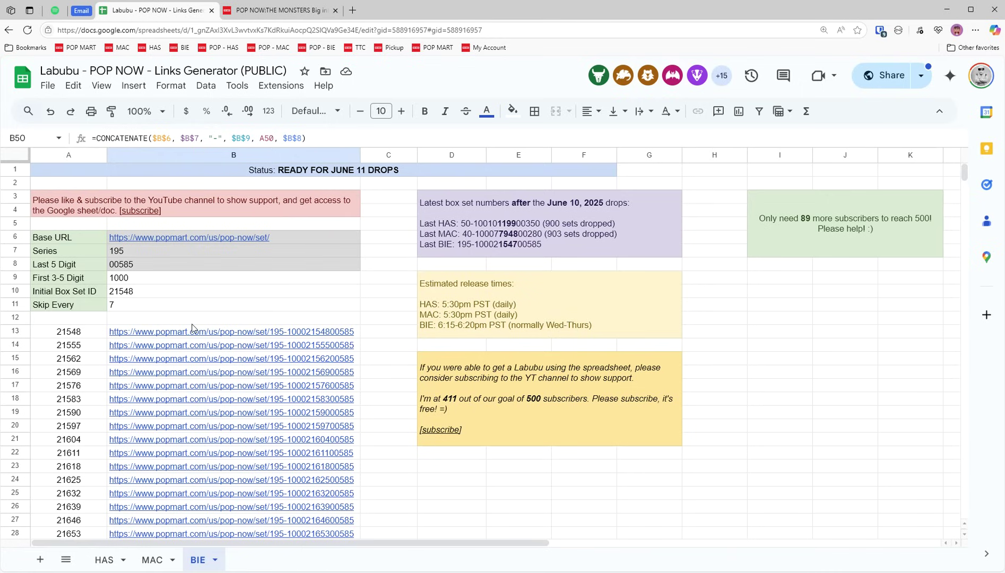
pyautogui.moveTo(198, 371)
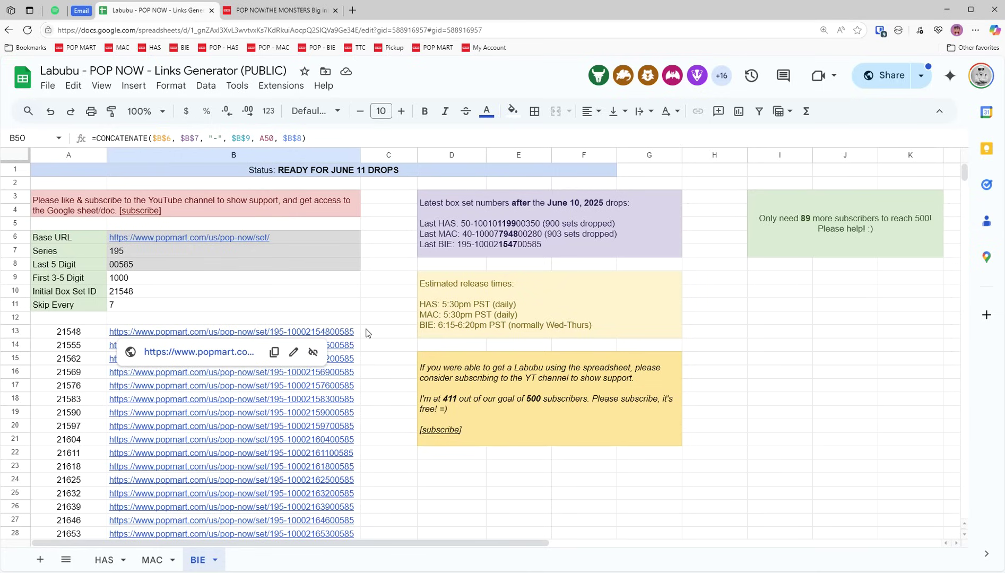
pyautogui.moveTo(246, 338)
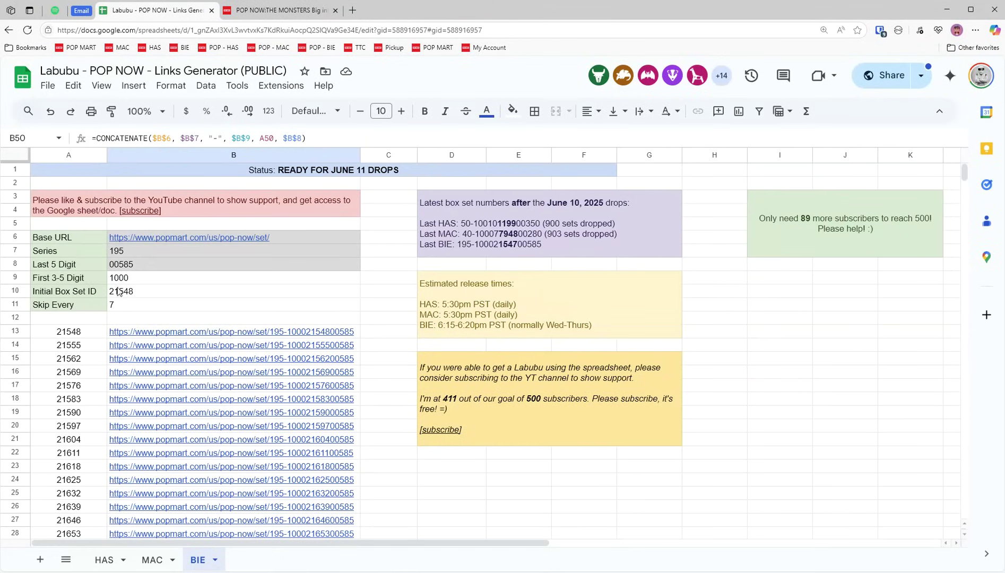
pyautogui.scroll(-6, 240, 376)
pyautogui.scroll(-10, 239, 376)
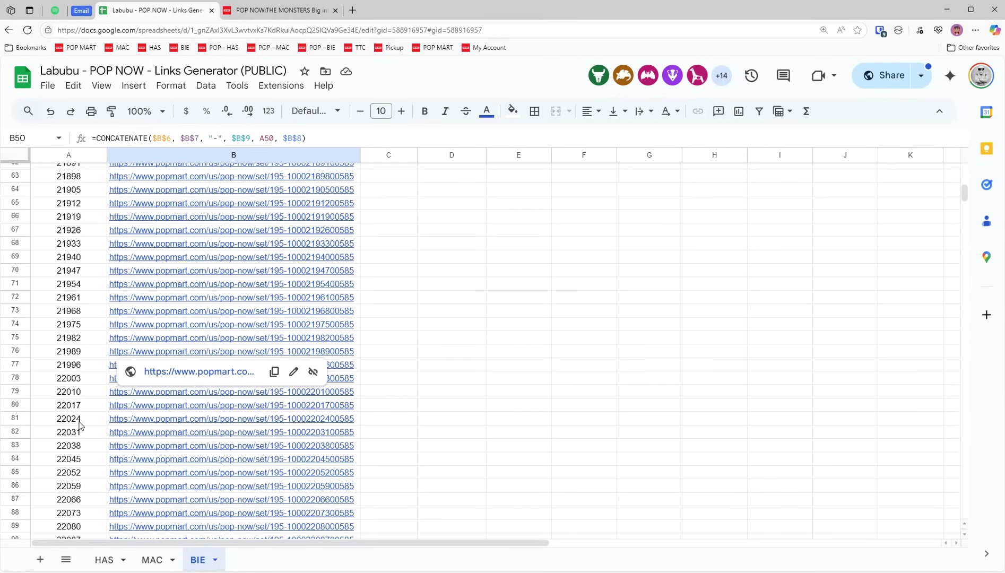
pyautogui.click(206, 462)
pyautogui.click(274, 479)
pyautogui.click(353, 10)
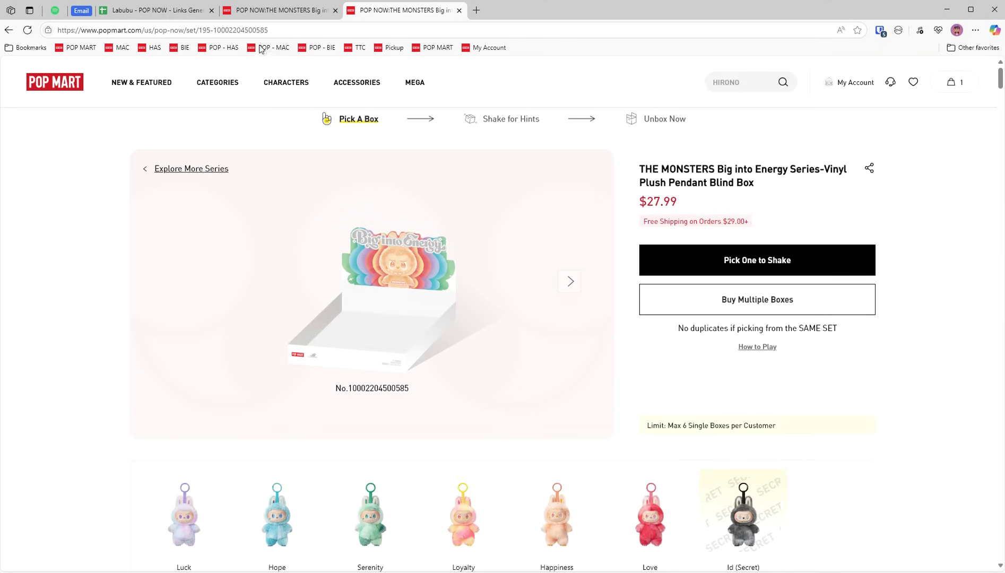
pyautogui.moveTo(213, 30); pyautogui.dragTo(273, 30)
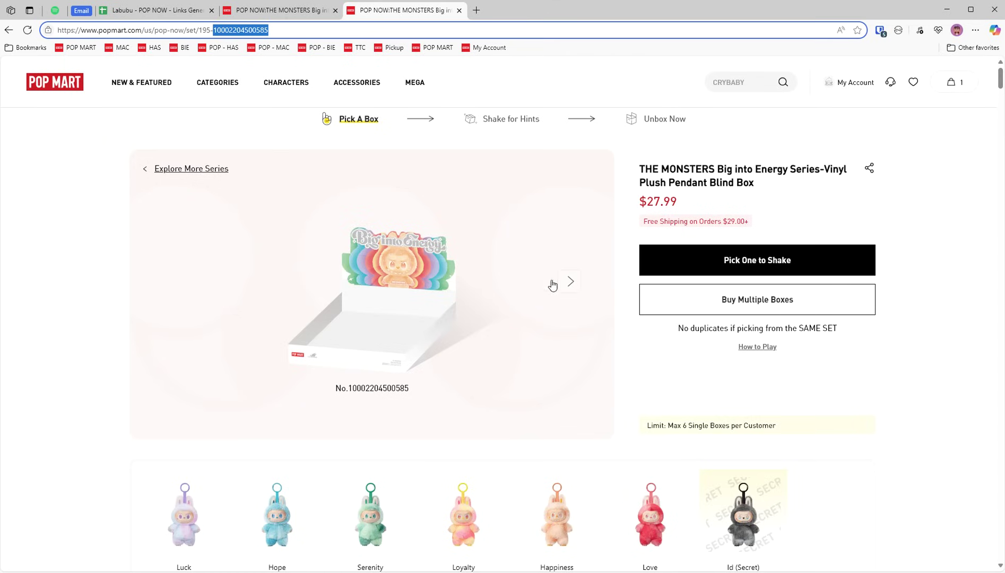
pyautogui.click(569, 287)
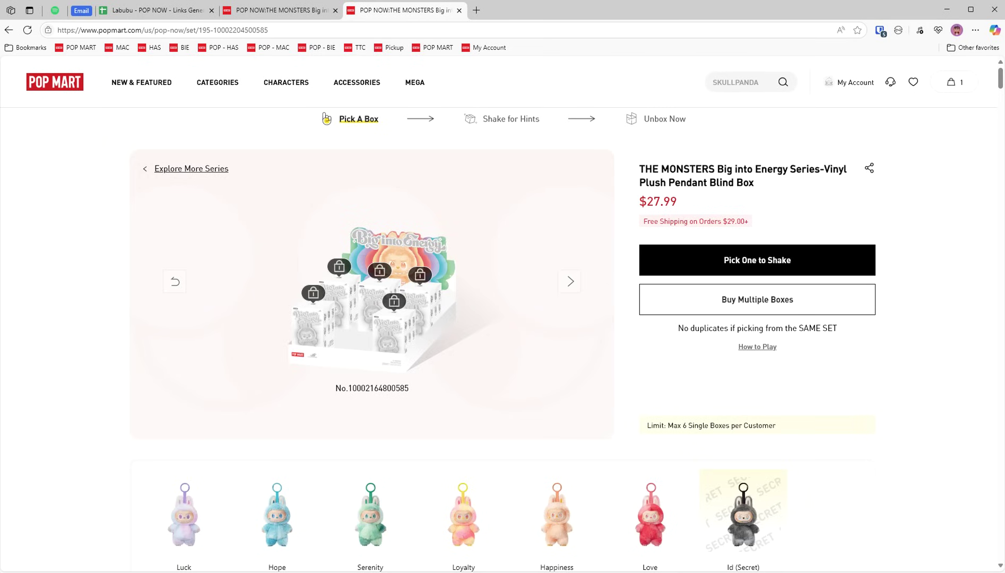
pyautogui.click(154, 10)
pyautogui.scroll(-5, 217, 329)
pyautogui.scroll(2, 239, 330)
pyautogui.scroll(-7, 268, 331)
pyautogui.scroll(-3, 268, 332)
pyautogui.scroll(5, 268, 332)
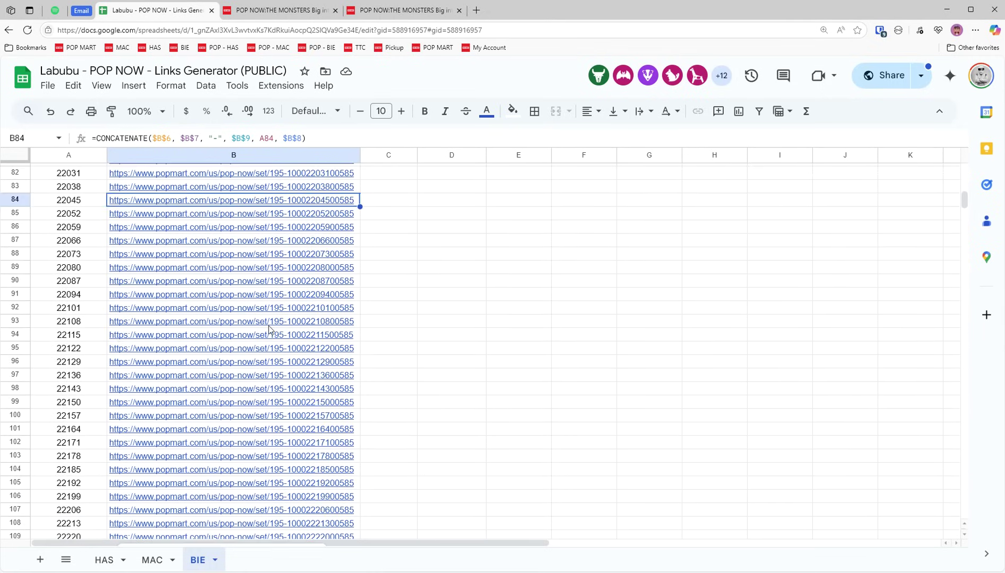
pyautogui.scroll(-3, 269, 328)
pyautogui.scroll(-3, 269, 329)
pyautogui.click(254, 315)
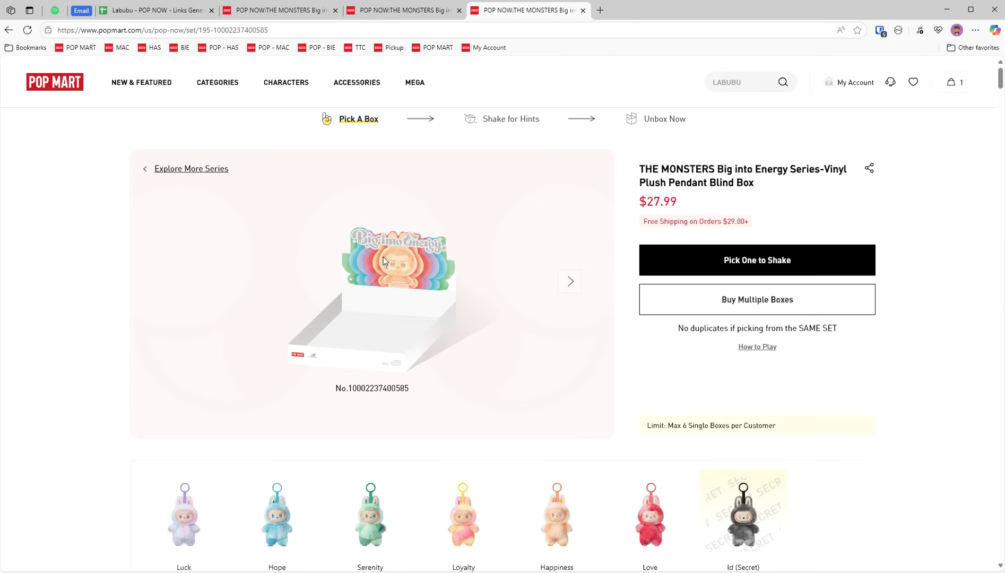
pyautogui.click(195, 10)
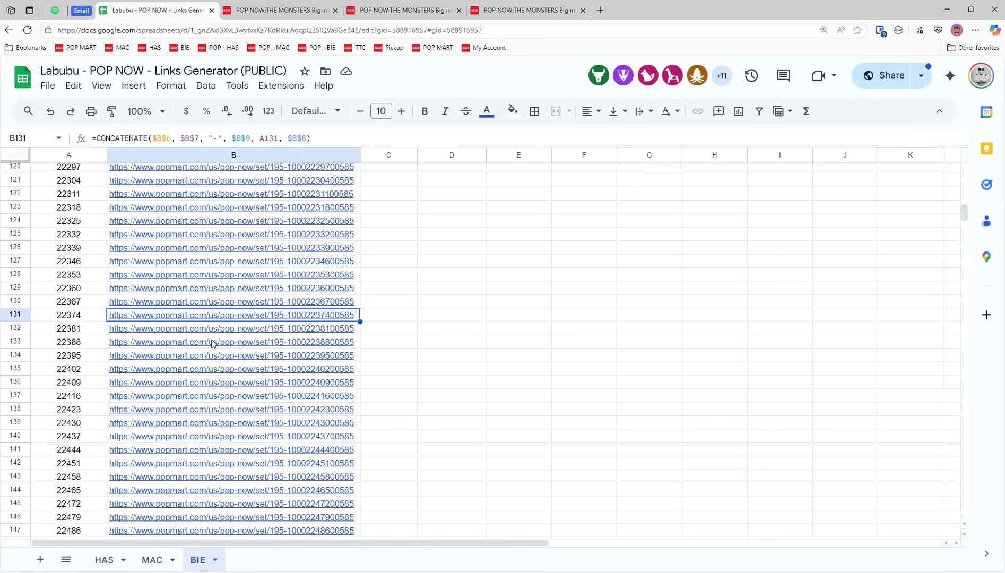
pyautogui.scroll(-9, 212, 342)
pyautogui.scroll(4, 213, 343)
pyautogui.scroll(6, 212, 342)
pyautogui.moveTo(277, 317)
pyautogui.click(475, 16)
pyautogui.hotkey('ctrl', 'shift', 'Tab')
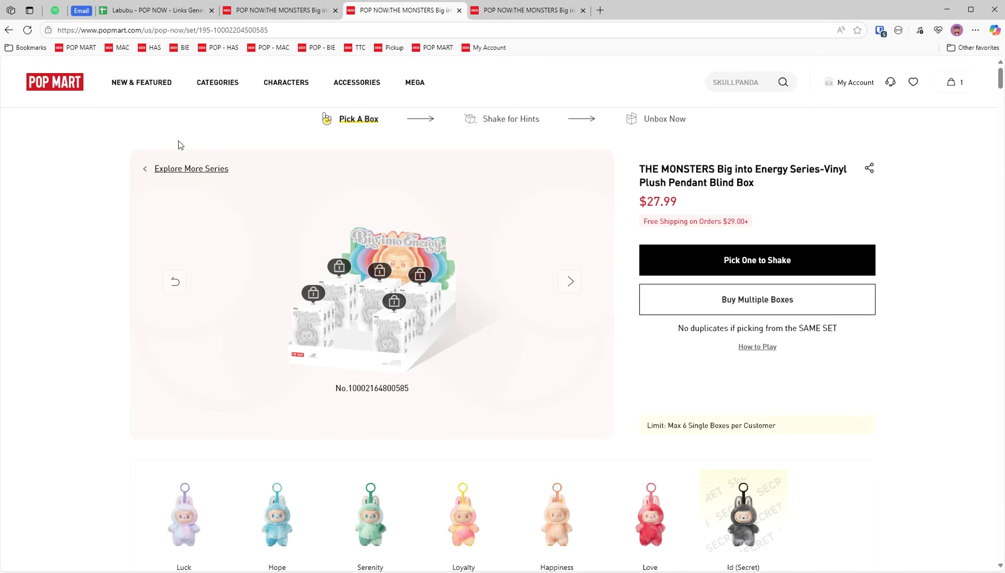
pyautogui.moveTo(213, 30); pyautogui.dragTo(288, 28)
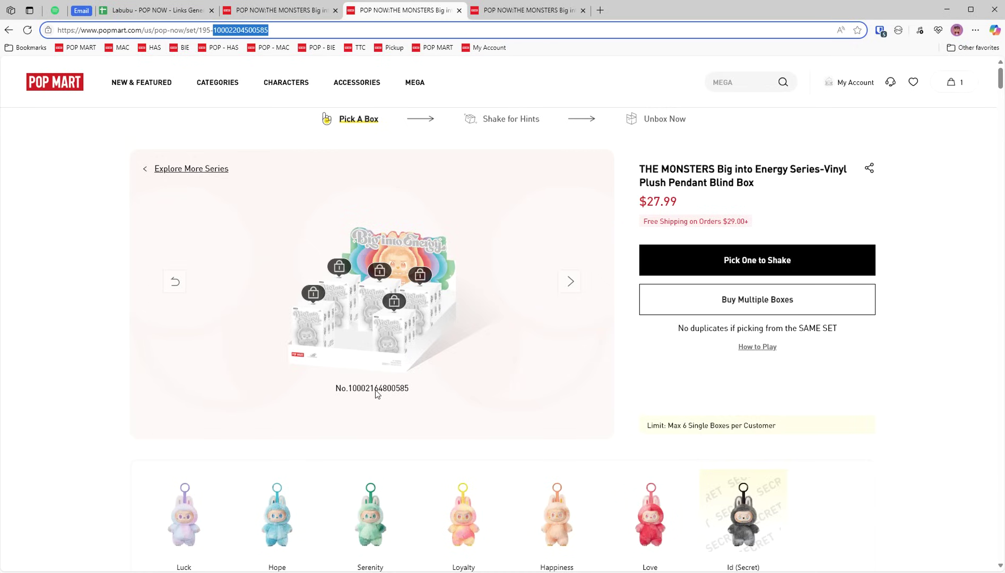
pyautogui.click(514, 13)
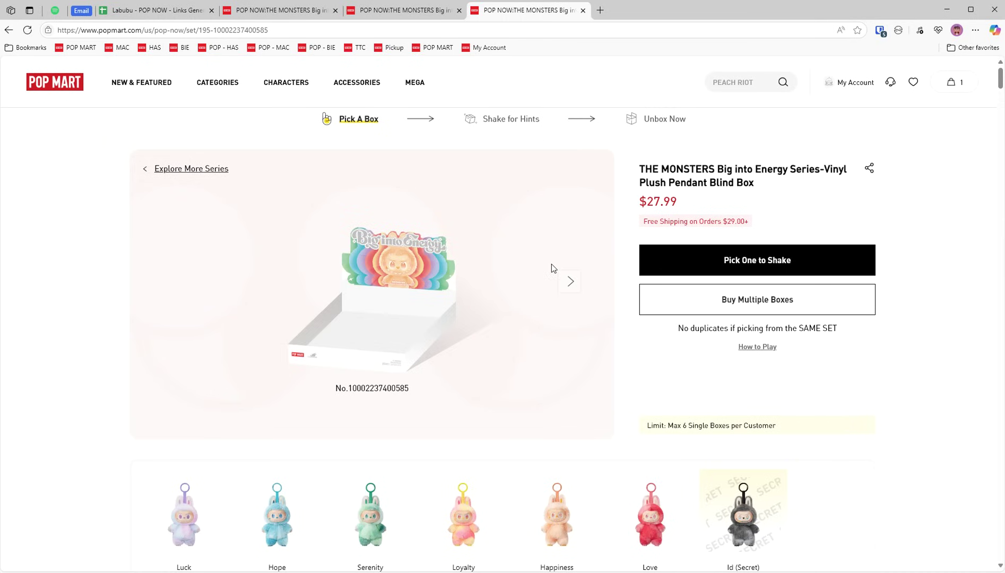
pyautogui.click(156, 10)
pyautogui.scroll(-20, 226, 288)
pyautogui.scroll(-20, 226, 288)
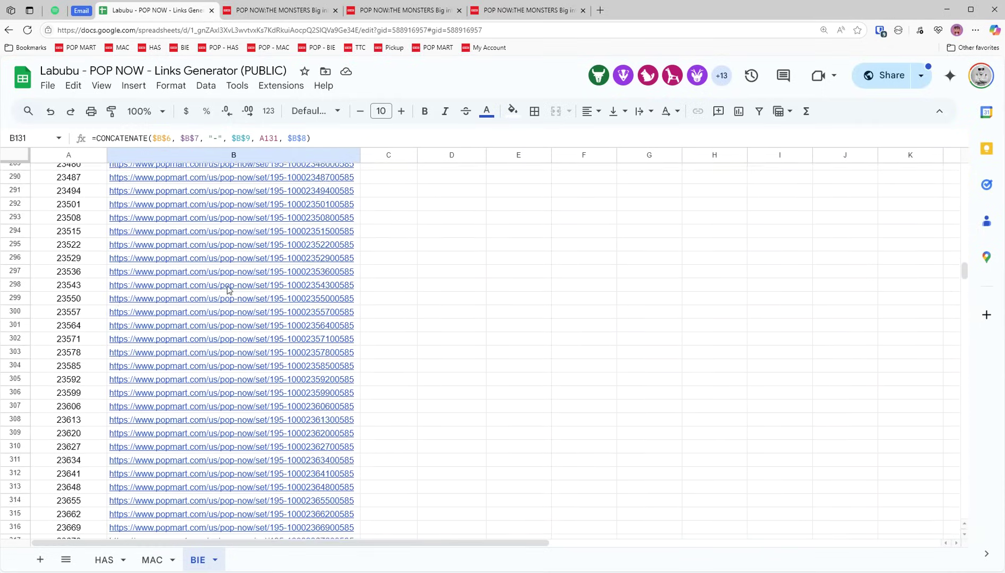
pyautogui.scroll(-6, 228, 289)
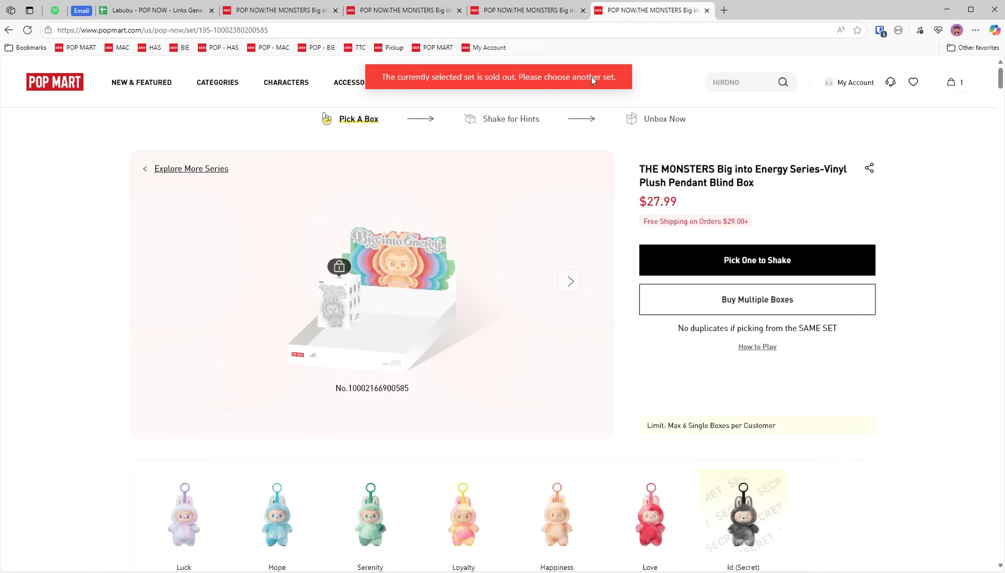
pyautogui.moveTo(285, 30); pyautogui.dragTo(213, 30)
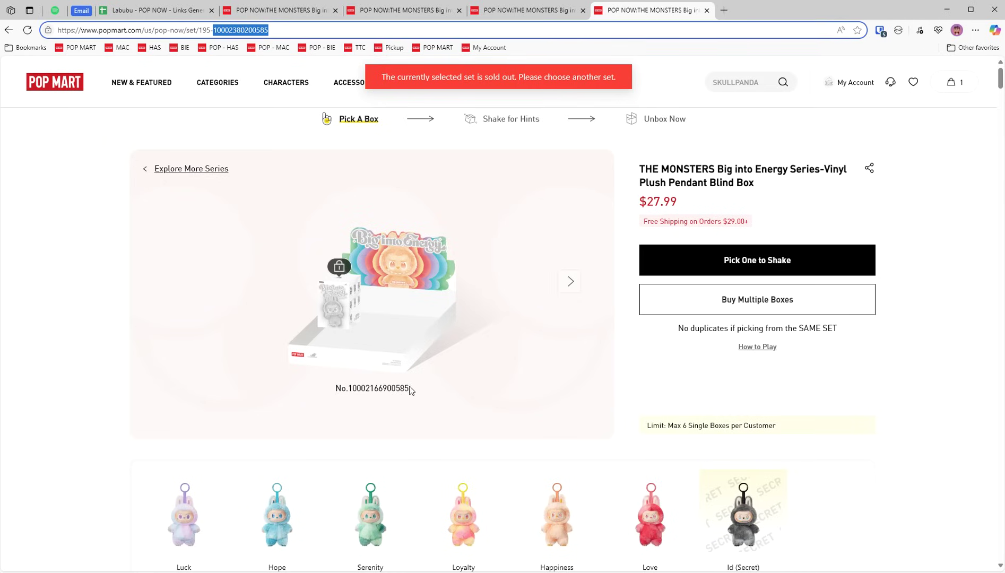
pyautogui.moveTo(281, 31); pyautogui.dragTo(212, 30)
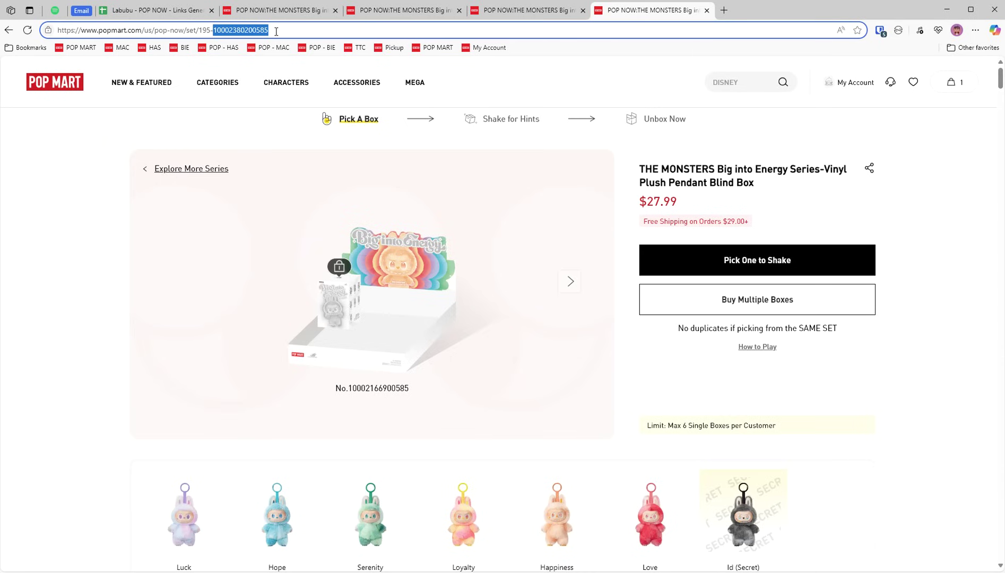
pyautogui.hotkey('ctrl', 'shift', 'Tab')
pyautogui.hotkey('ctrl', 'shift', 'Tab')
pyautogui.hotkey('ctrl', 'shift', 'Tab')
pyautogui.hotkey('ctrl', 'shift', 'Tab')
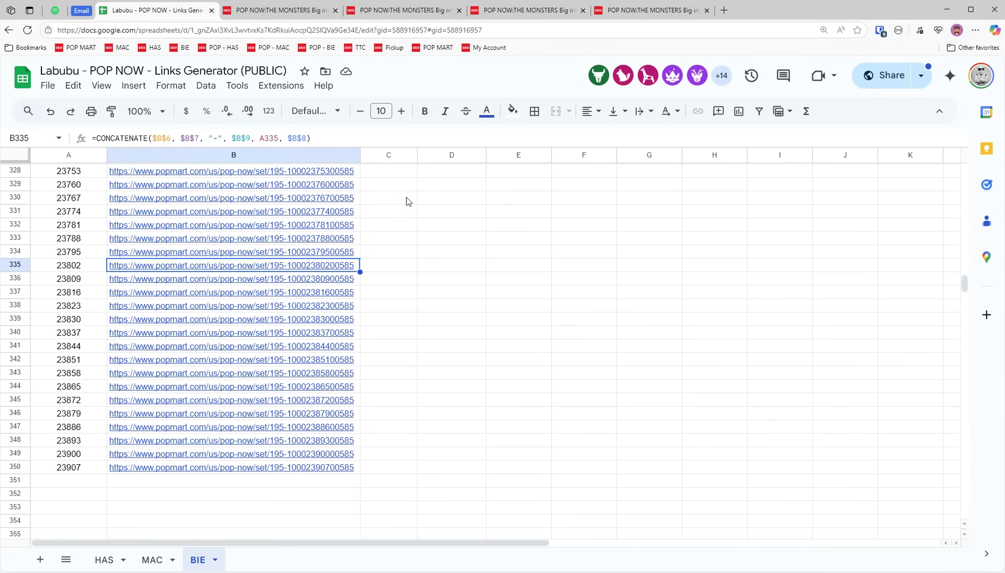
# Check the Initial Box Set ID cell, leaving its value 21548 unchanged.
pyautogui.scroll(20, 719, 372)
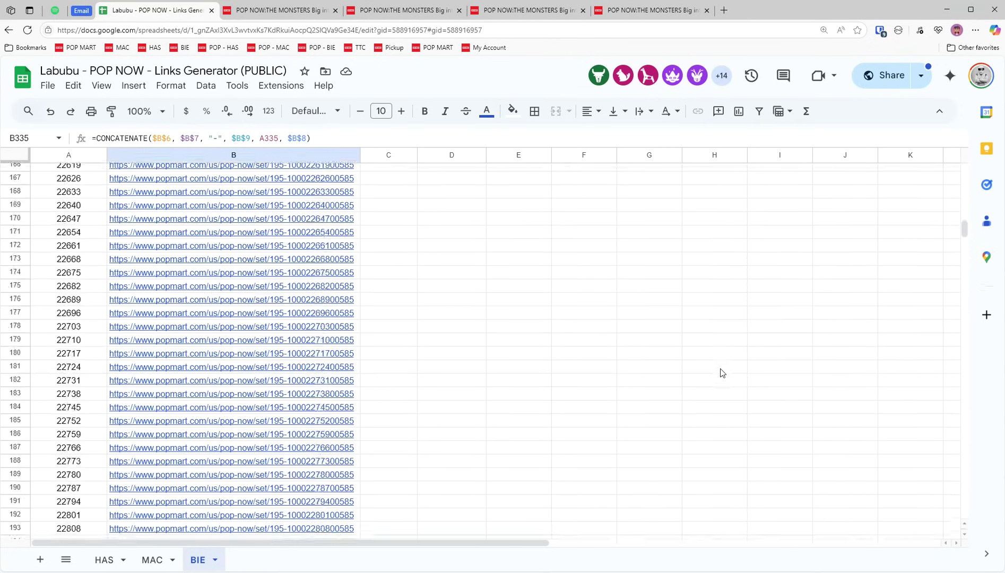
pyautogui.click(159, 290)
pyautogui.doubleClick(136, 290)
pyautogui.press('Return')
pyautogui.click(143, 292)
pyautogui.doubleClick(127, 291)
pyautogui.doubleClick(114, 290)
pyautogui.press('Return')
pyautogui.scroll(-20, 253, 313)
pyautogui.scroll(-8, 253, 313)
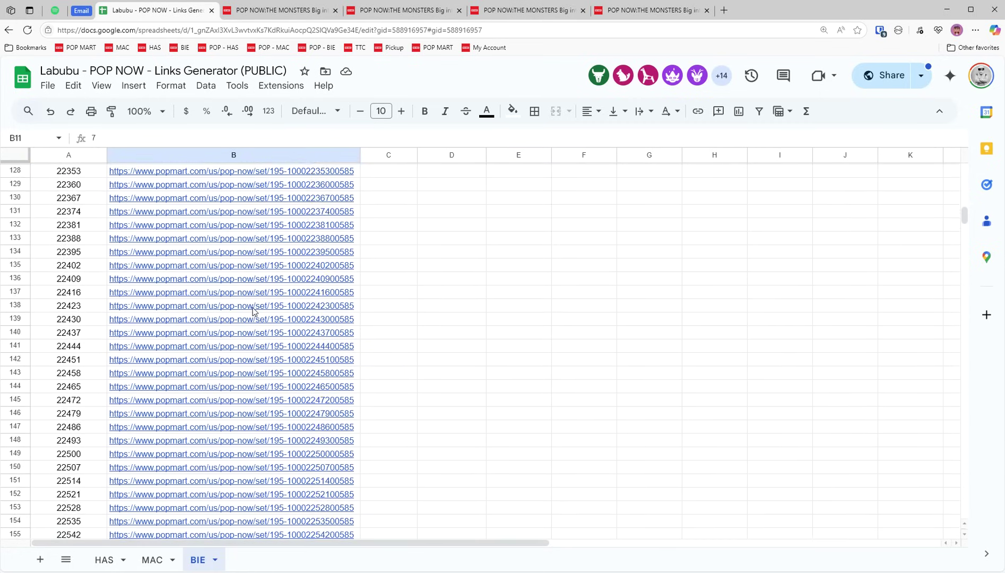
pyautogui.scroll(20, 253, 313)
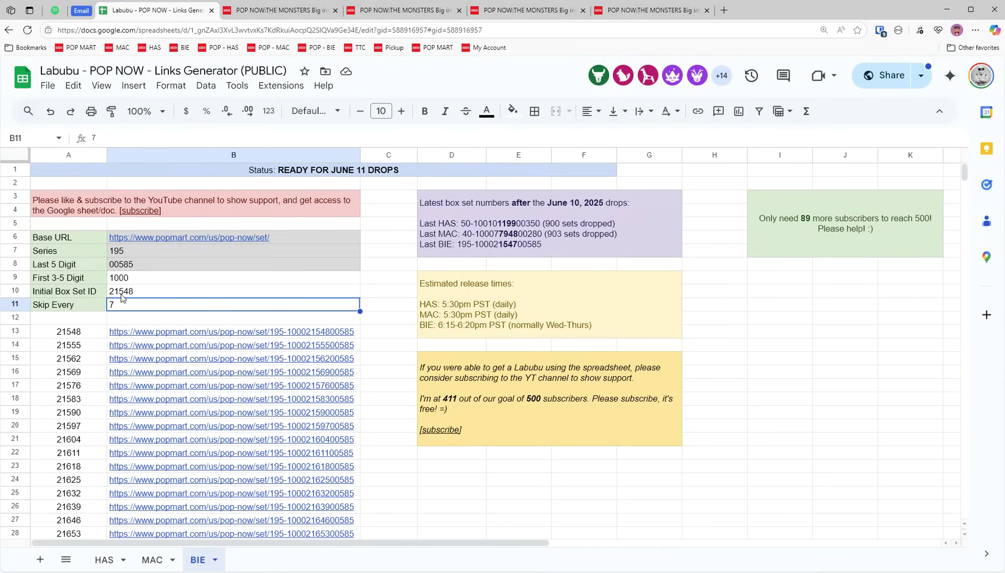
pyautogui.scroll(-15, 159, 329)
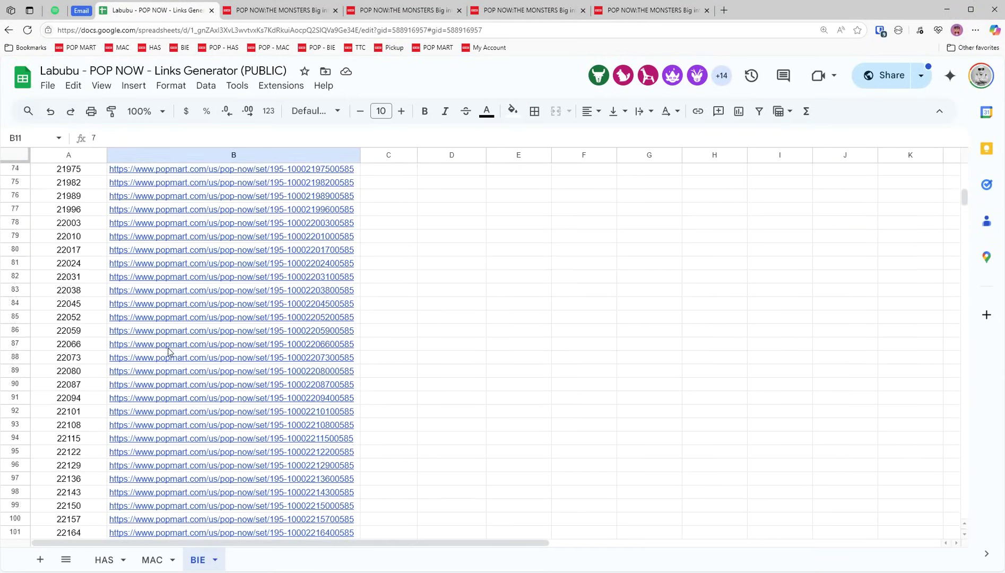
pyautogui.scroll(12, 169, 352)
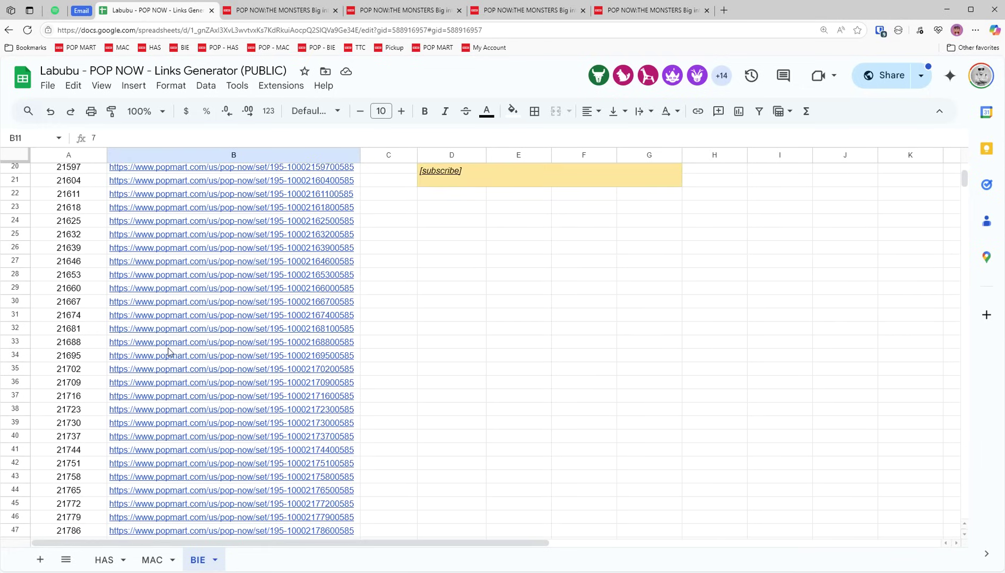
pyautogui.scroll(5, 168, 352)
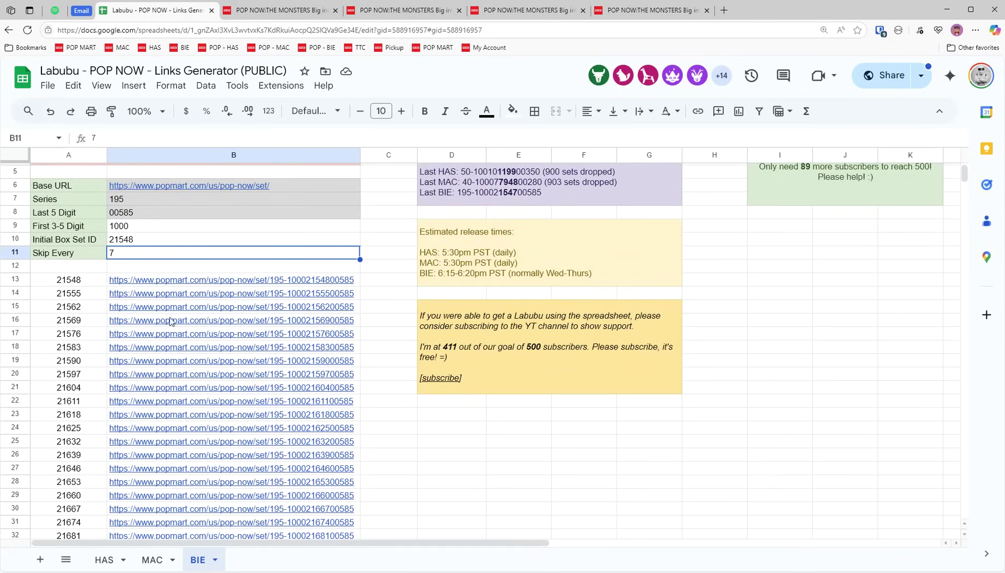
pyautogui.scroll(-8, 209, 392)
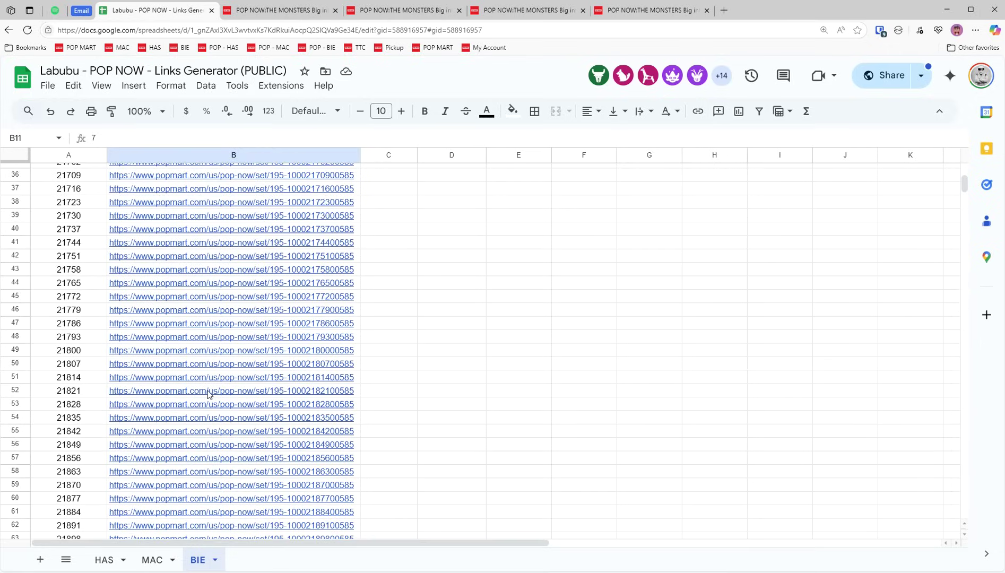
pyautogui.scroll(-12, 208, 394)
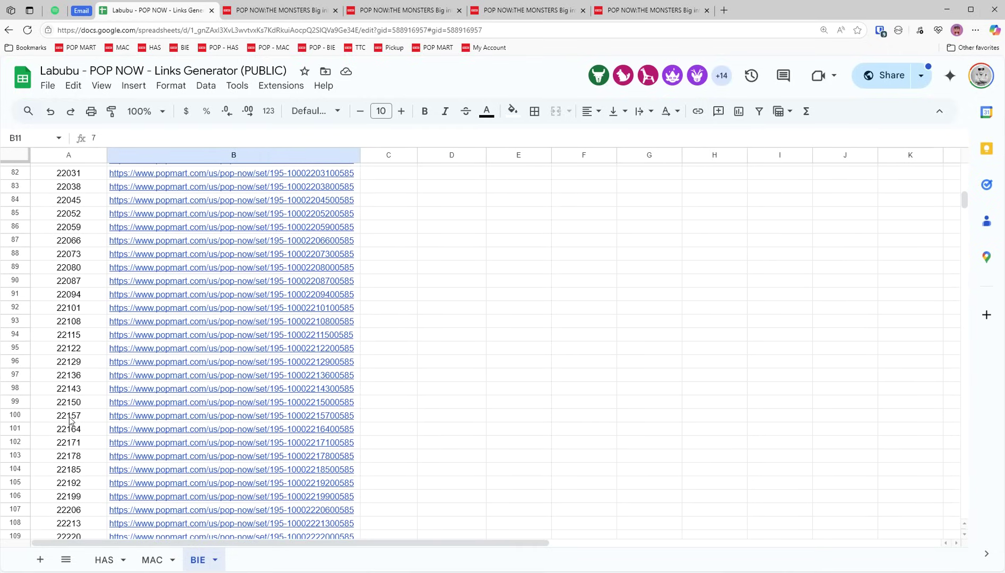
pyautogui.click(208, 461)
pyautogui.click(266, 474)
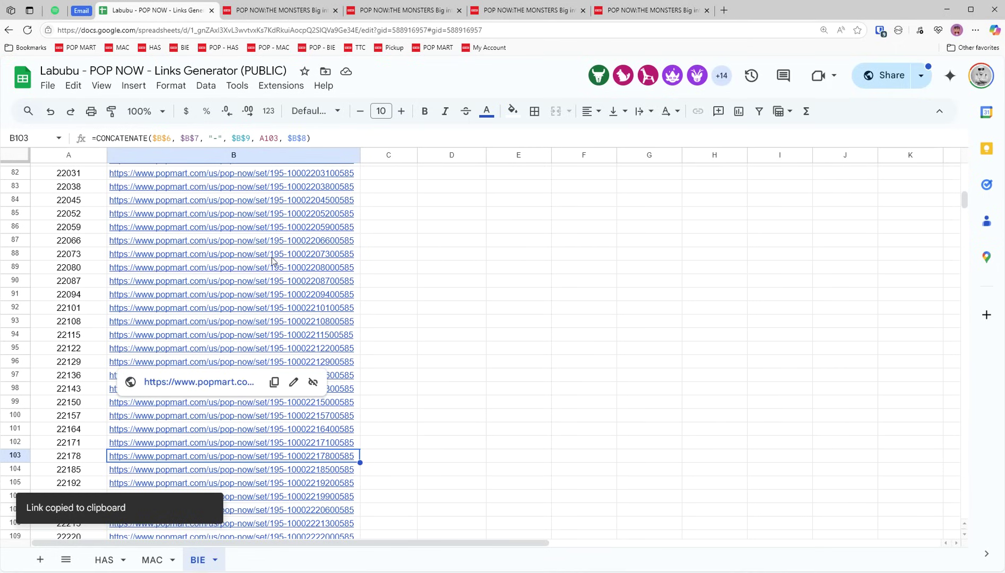
pyautogui.scroll(-10, 292, 448)
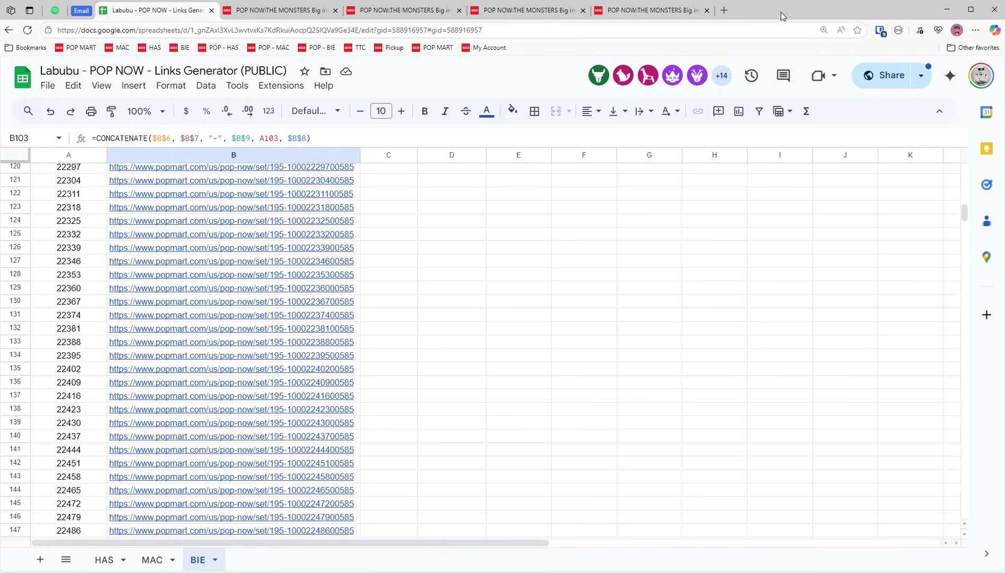
pyautogui.click(459, 11)
pyautogui.click(459, 11)
pyautogui.click(459, 10)
pyautogui.click(459, 11)
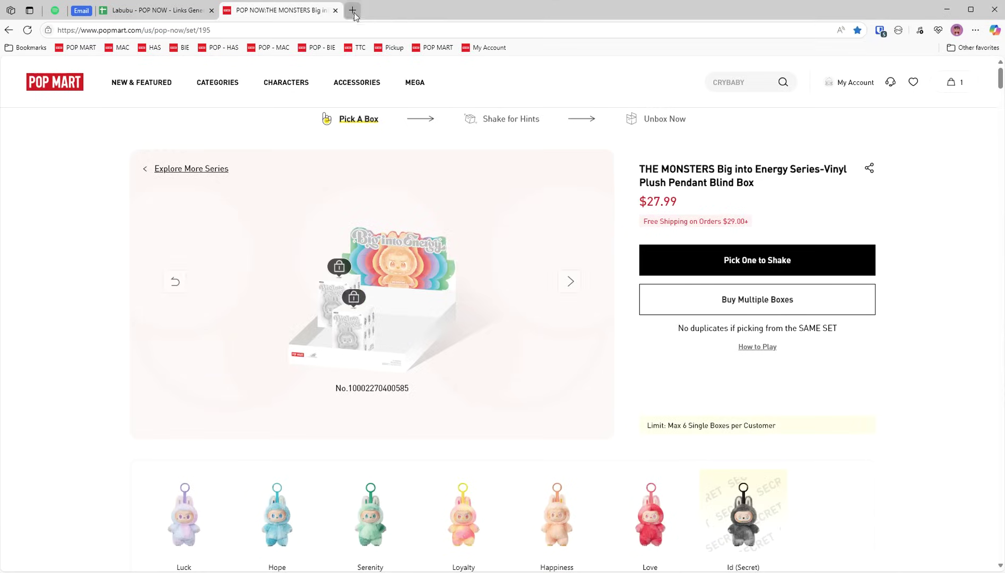
pyautogui.click(352, 10)
pyautogui.hotkey('ctrl', 'v')
pyautogui.press('Return')
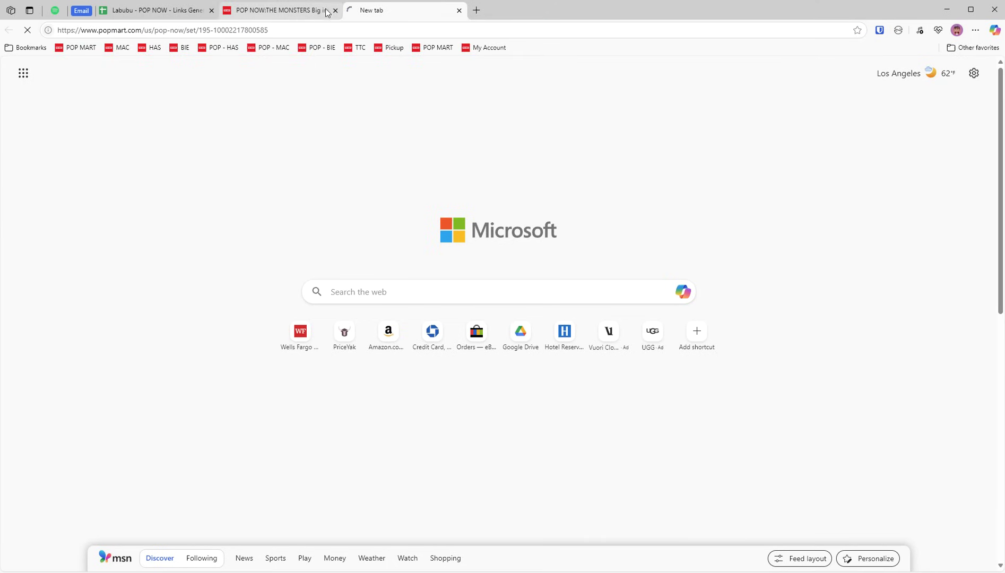
pyautogui.click(171, 11)
pyautogui.scroll(-20, 265, 398)
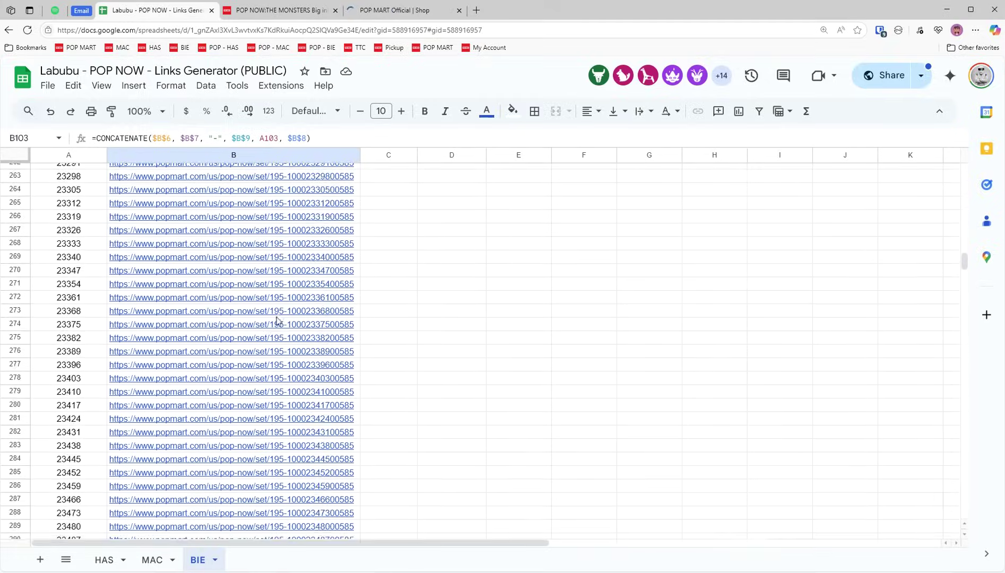
pyautogui.scroll(10, 276, 320)
pyautogui.click(276, 327)
pyautogui.click(276, 348)
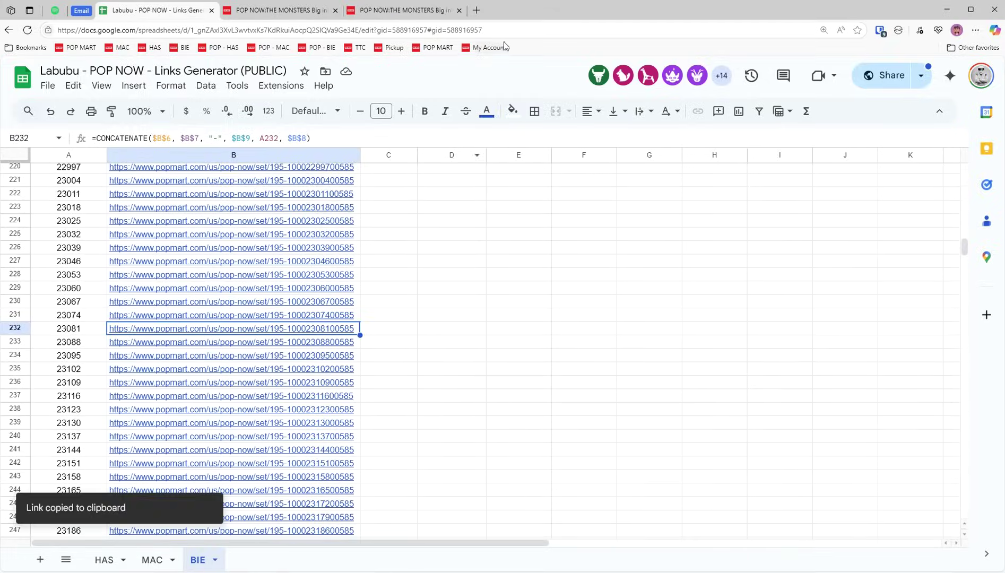
pyautogui.click(480, 15)
pyautogui.hotkey('ctrl', 'v')
pyautogui.press('Return')
pyautogui.click(413, 10)
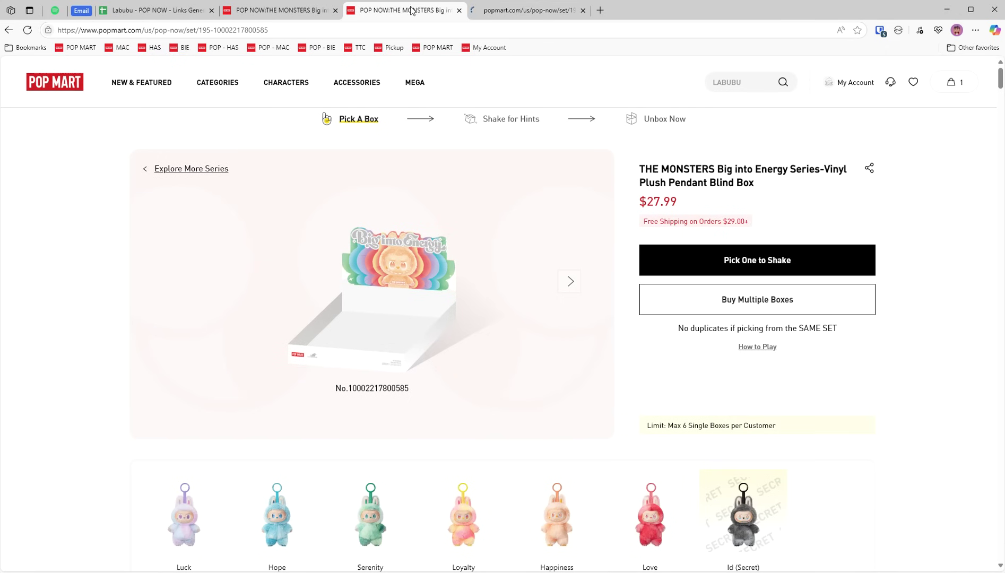
pyautogui.click(515, 11)
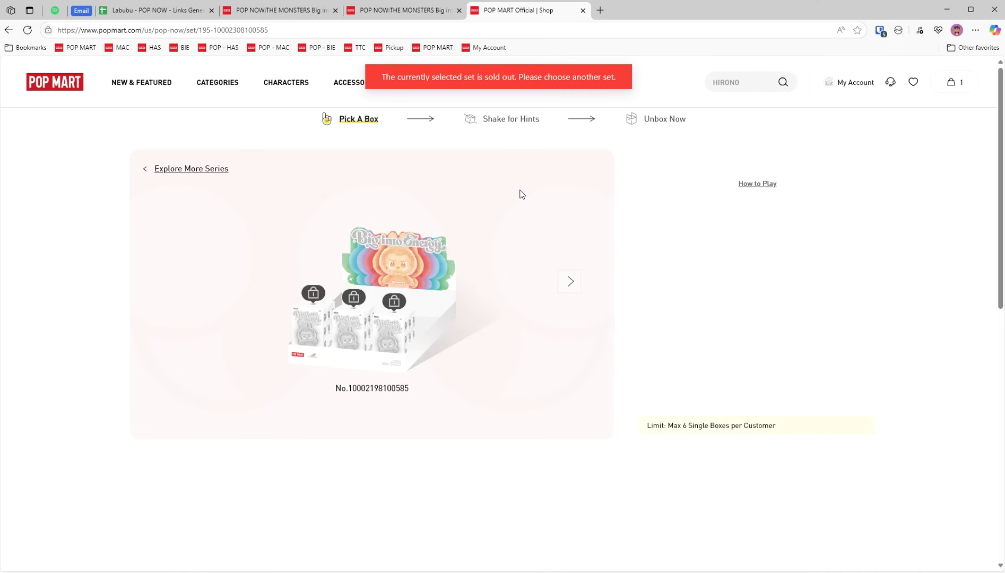
pyautogui.click(393, 11)
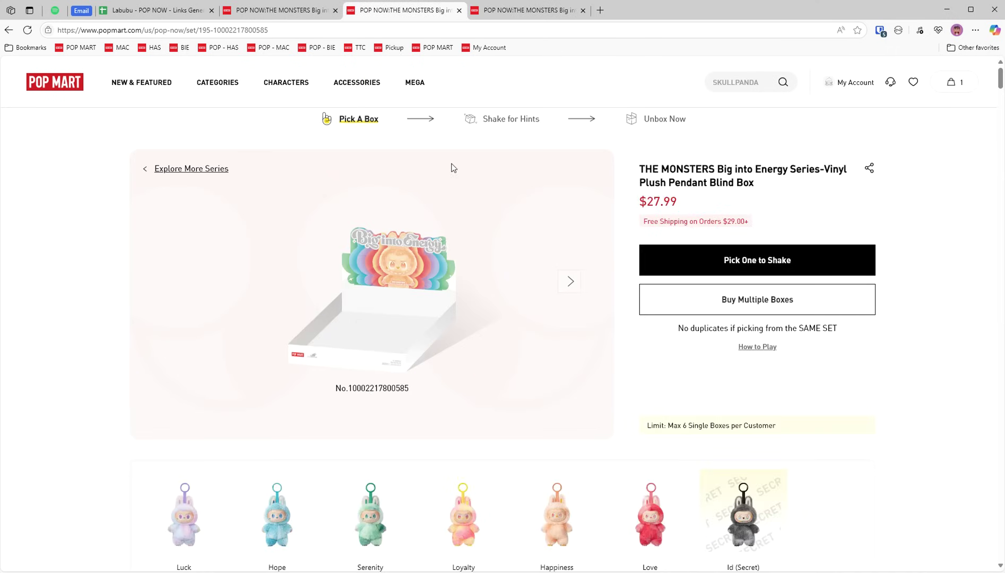
pyautogui.click(516, 11)
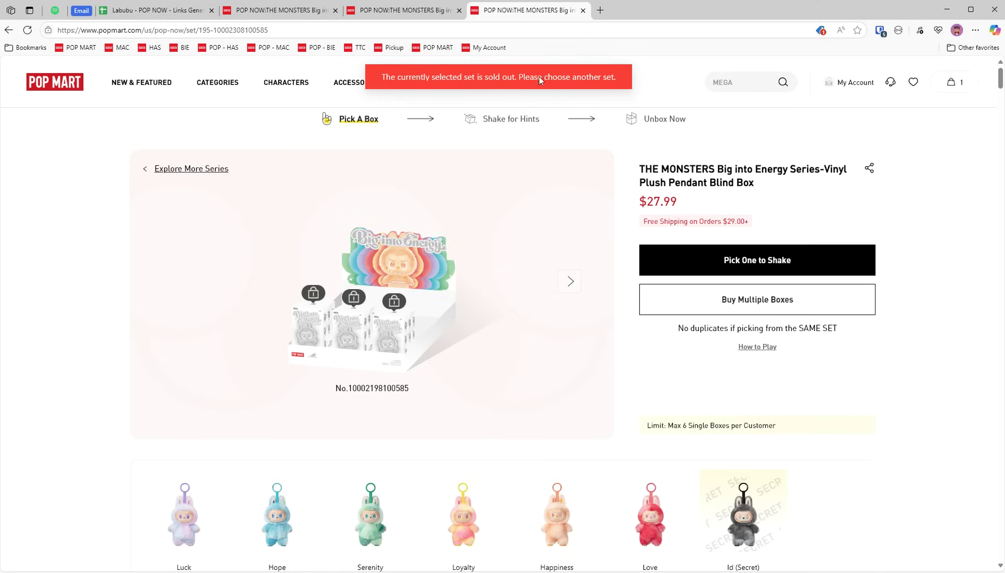
pyautogui.moveTo(269, 30); pyautogui.dragTo(213, 29)
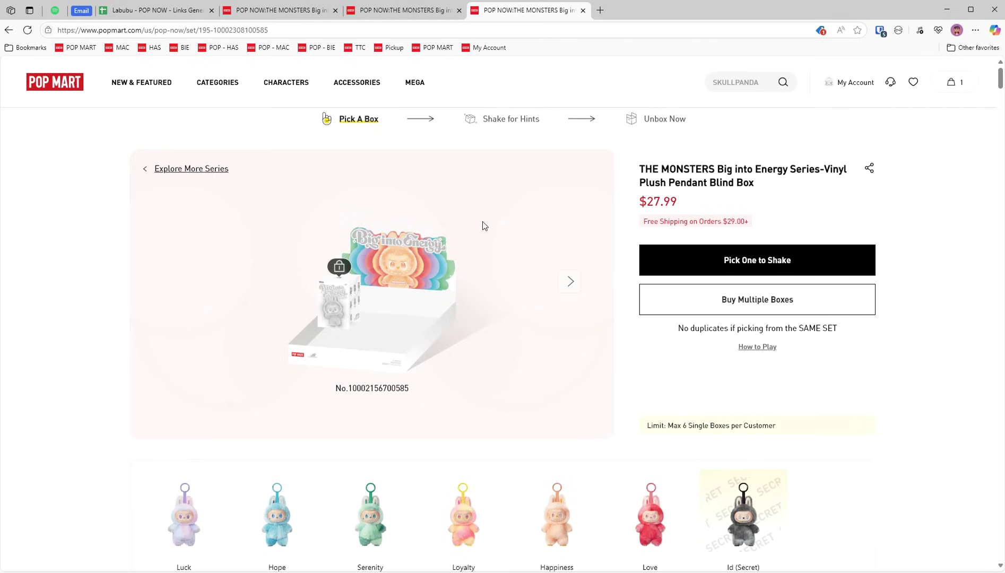
pyautogui.click(571, 286)
pyautogui.click(570, 285)
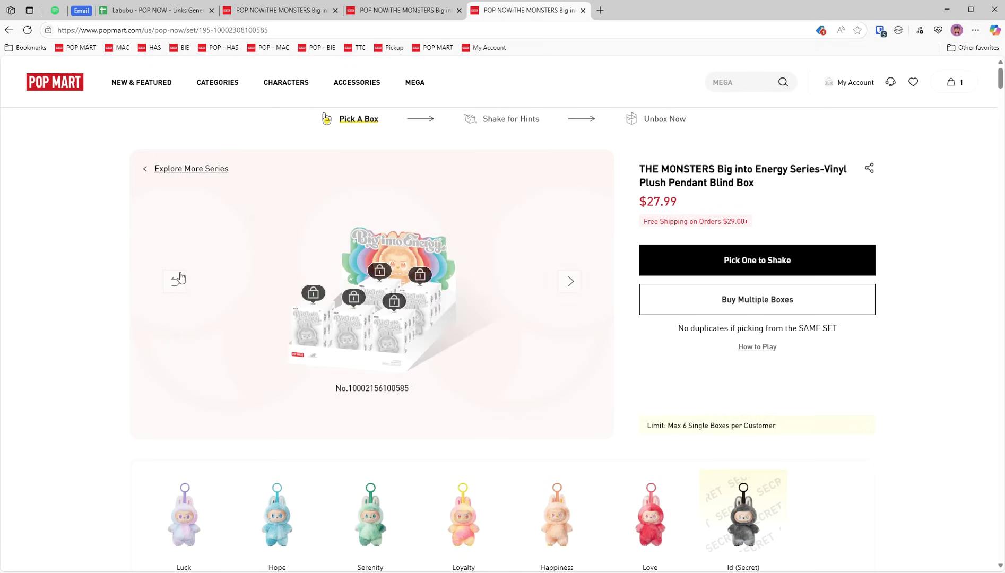
pyautogui.click(571, 286)
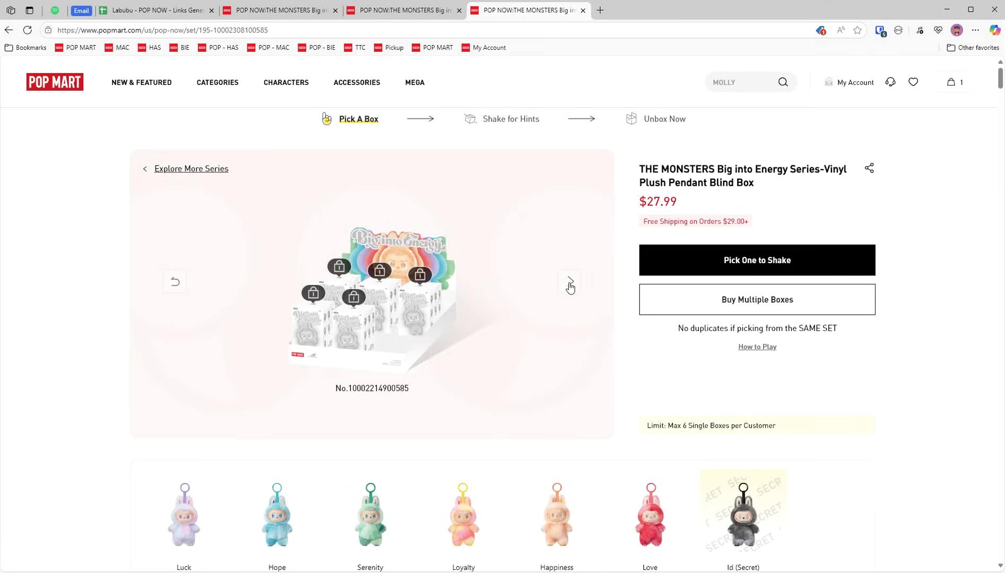
pyautogui.click(570, 286)
pyautogui.click(570, 286)
pyautogui.click(154, 10)
pyautogui.scroll(20, 334, 300)
pyautogui.scroll(13, 334, 300)
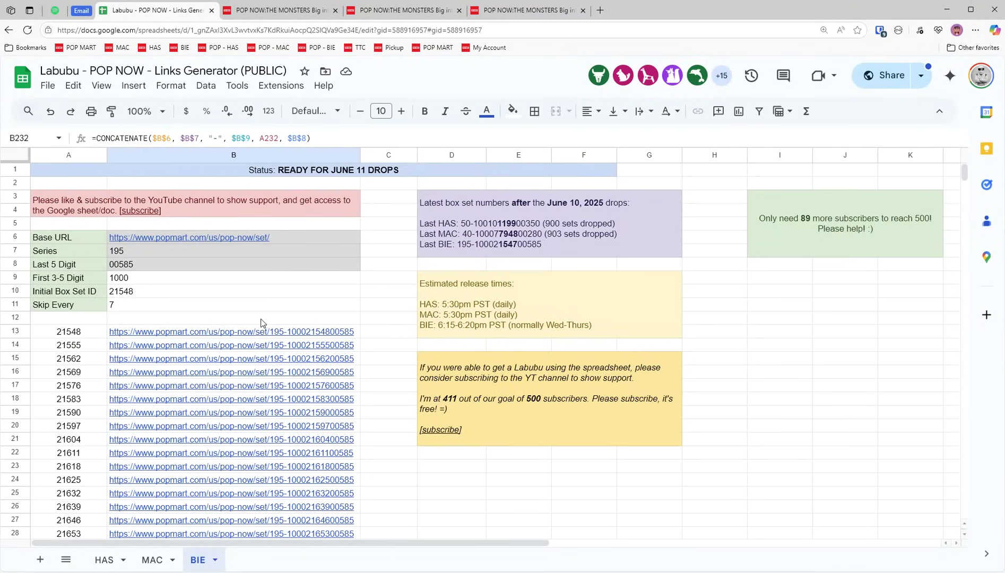
pyautogui.scroll(-2, 280, 367)
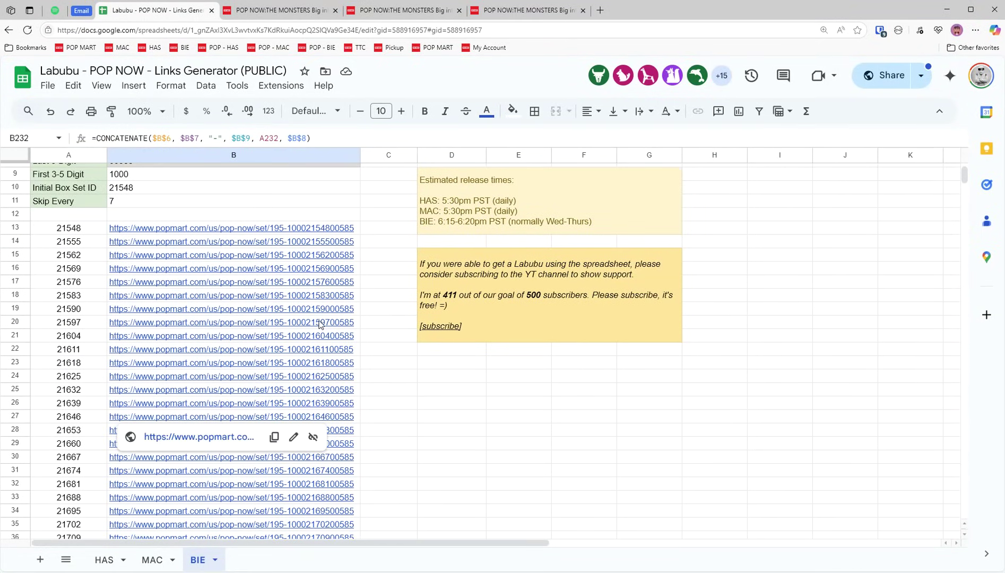
pyautogui.hotkey('ctrl', 'BackSpace')
pyautogui.scroll(-2, 320, 325)
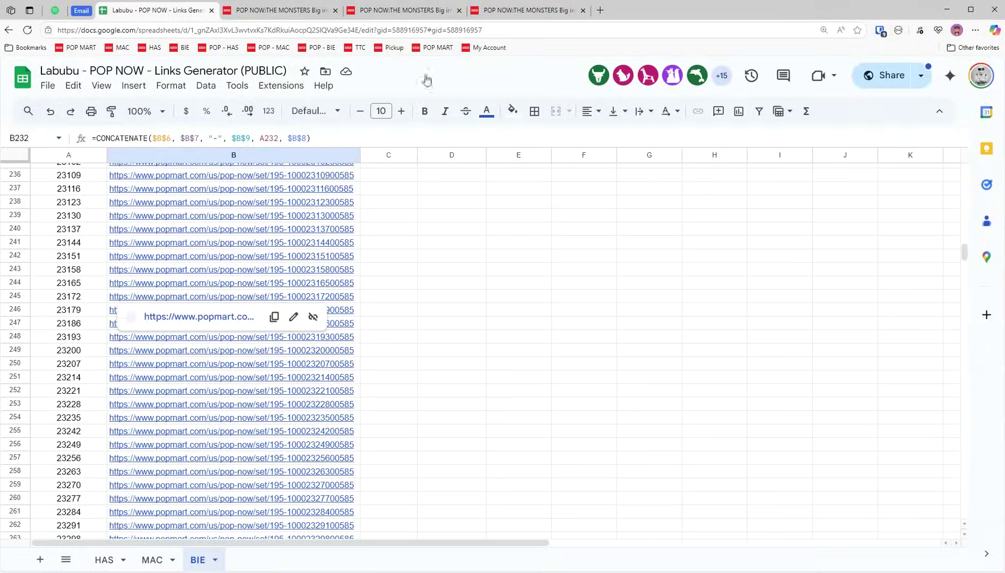
pyautogui.click(522, 11)
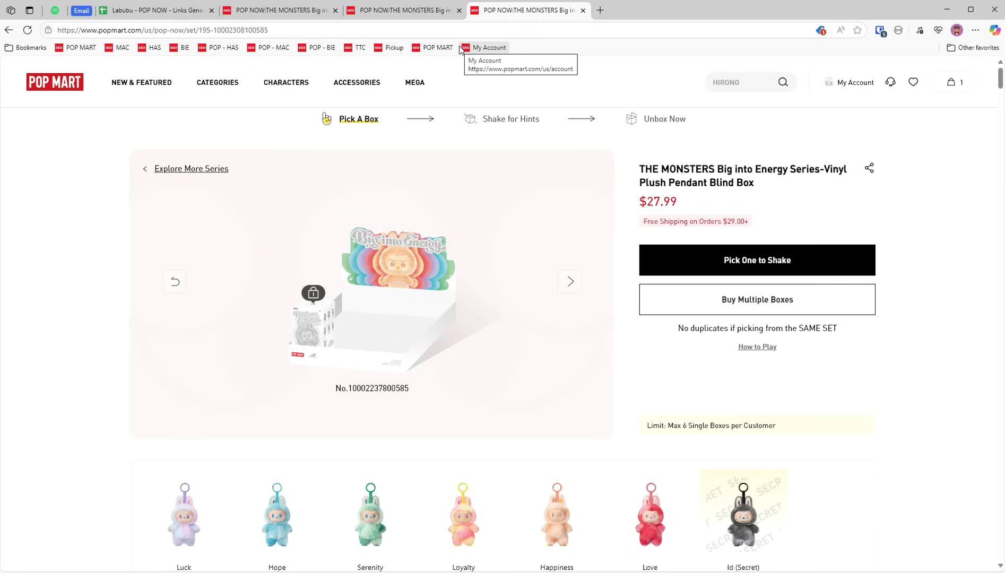
# Check box set No.10002237800585's box status (five sold, one reserved), then return to the Labubu links sheet.
pyautogui.click(745, 307)
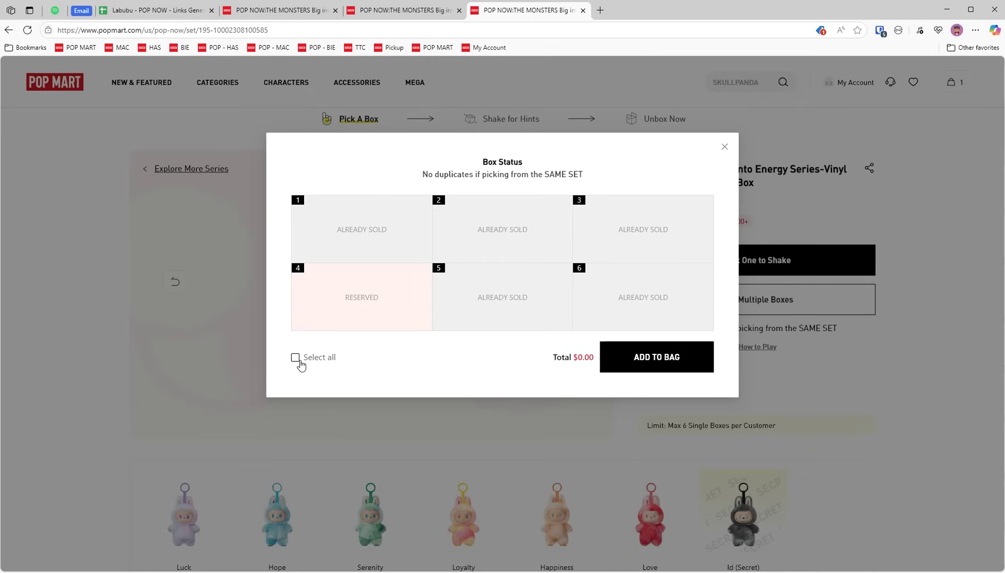
pyautogui.click(724, 147)
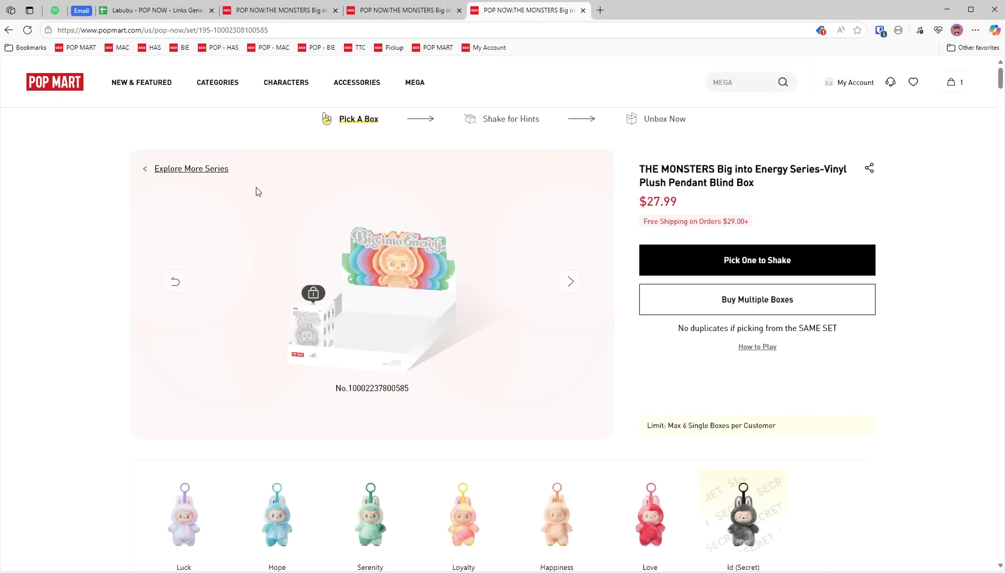
pyautogui.click(154, 10)
pyautogui.scroll(20, 292, 371)
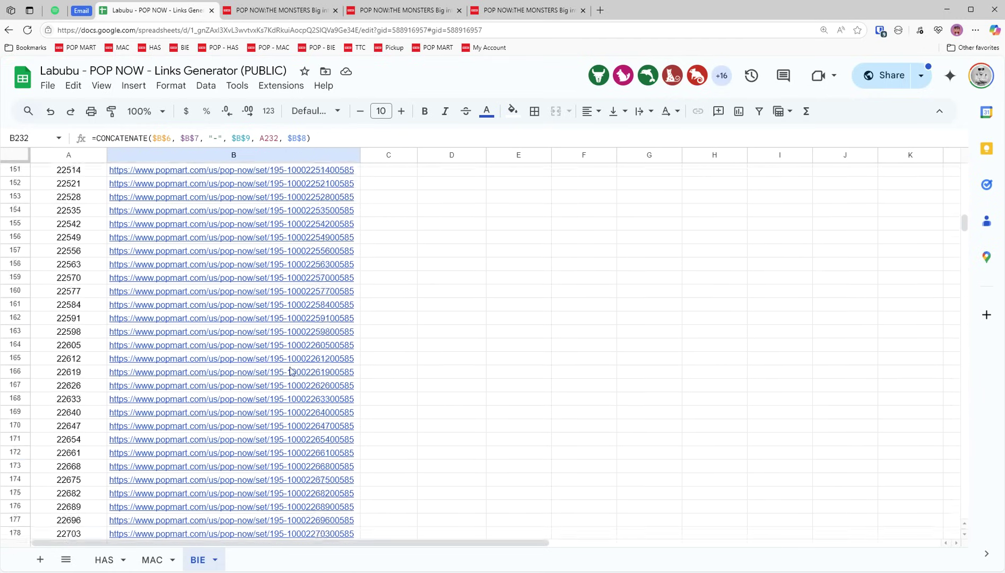
pyautogui.scroll(20, 291, 371)
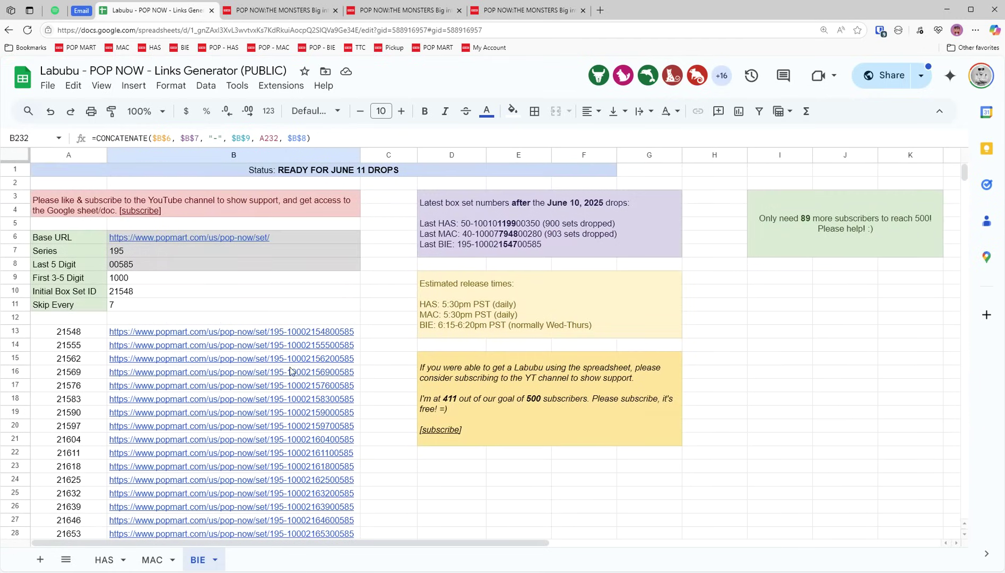
pyautogui.moveTo(291, 370)
pyautogui.scroll(-20, 784, 366)
pyautogui.scroll(-18, 375, 357)
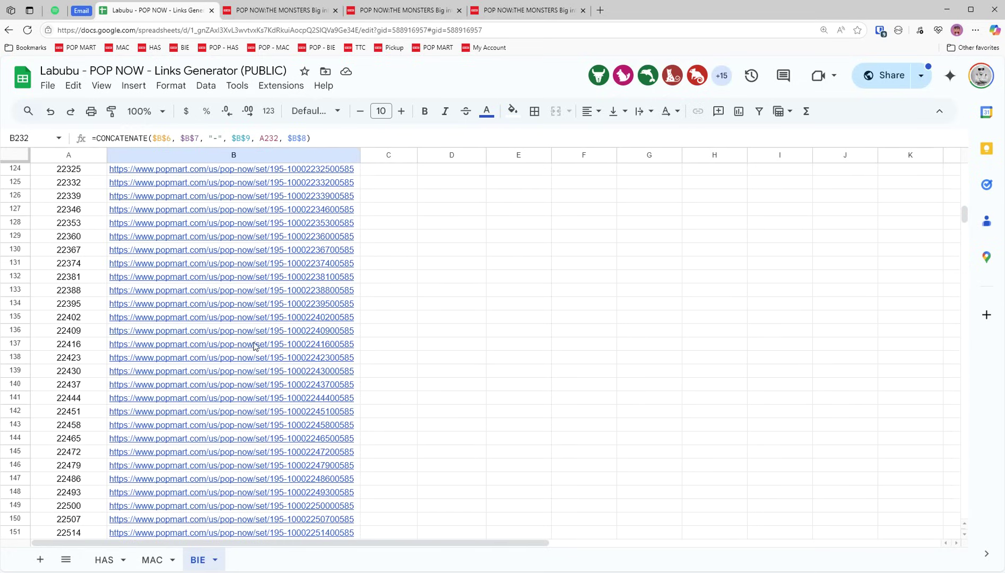
pyautogui.click(254, 346)
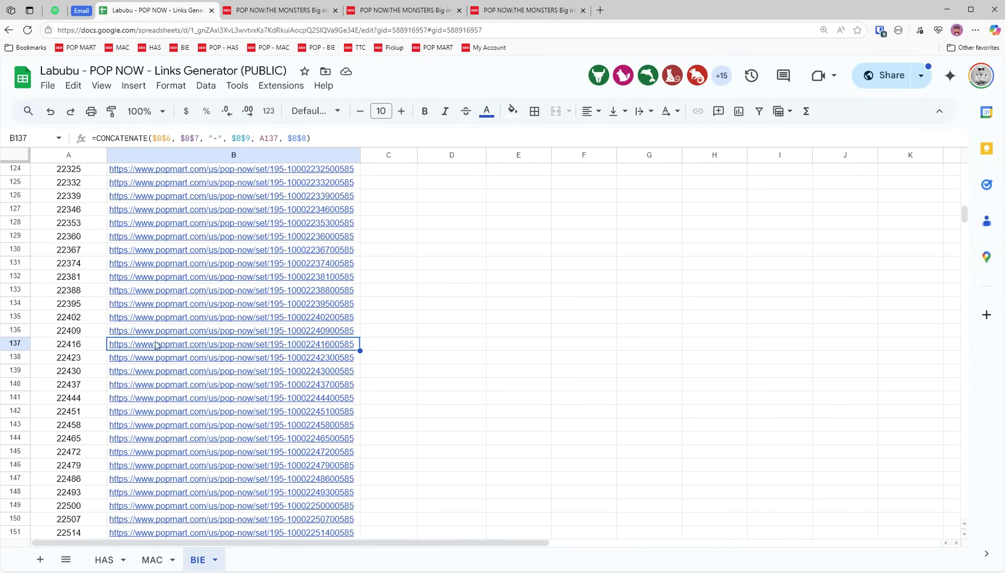